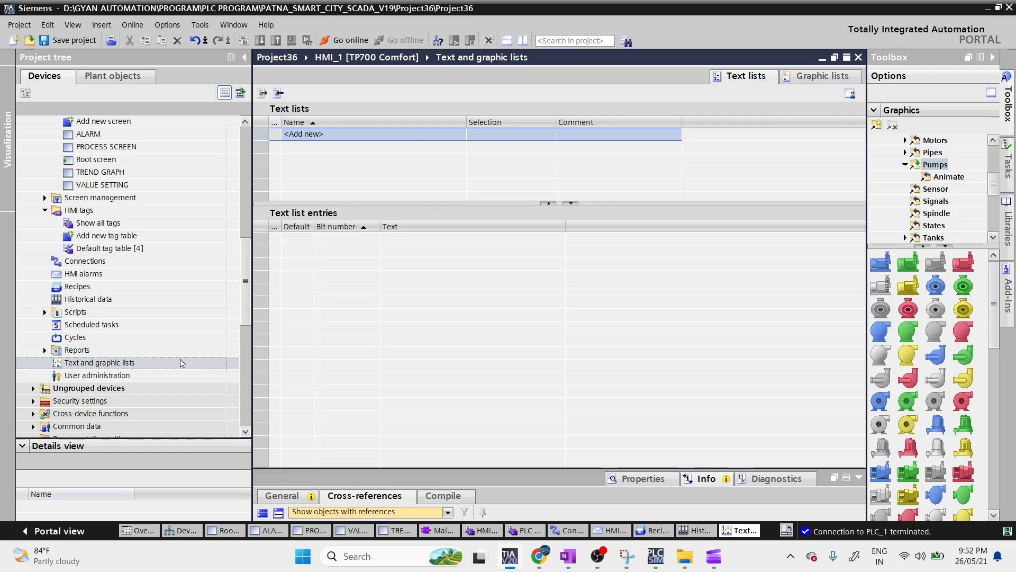
- Create a new text list named ALARM in the HMI's text lists
click(805, 83)
click(728, 82)
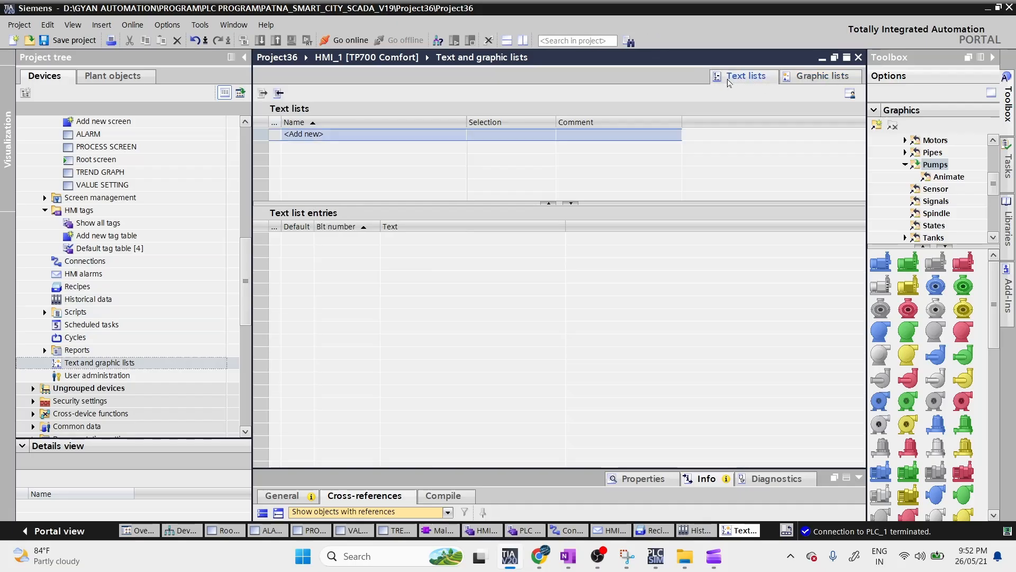
double_click(353, 139)
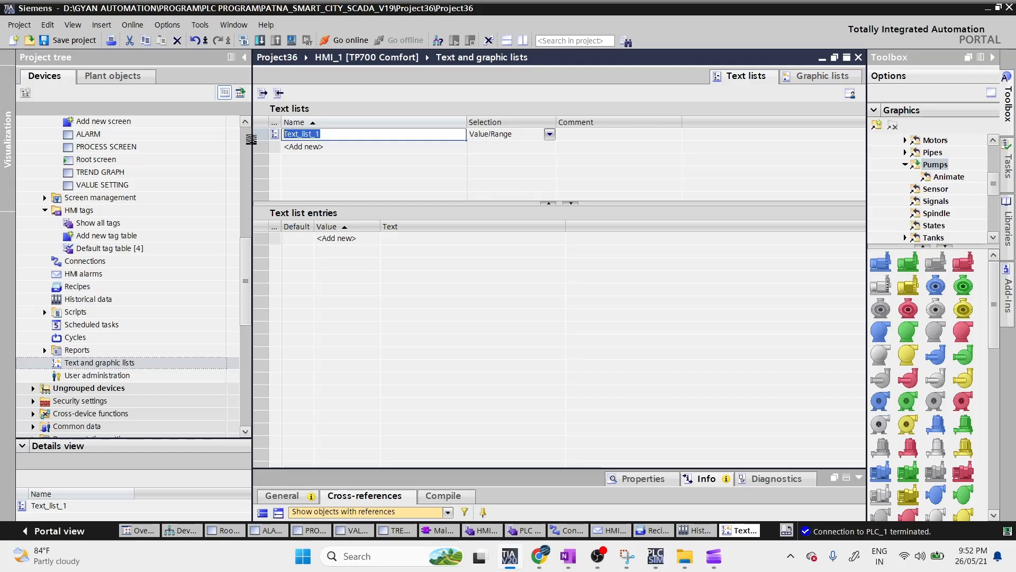
text(ALARM)
key(Return)
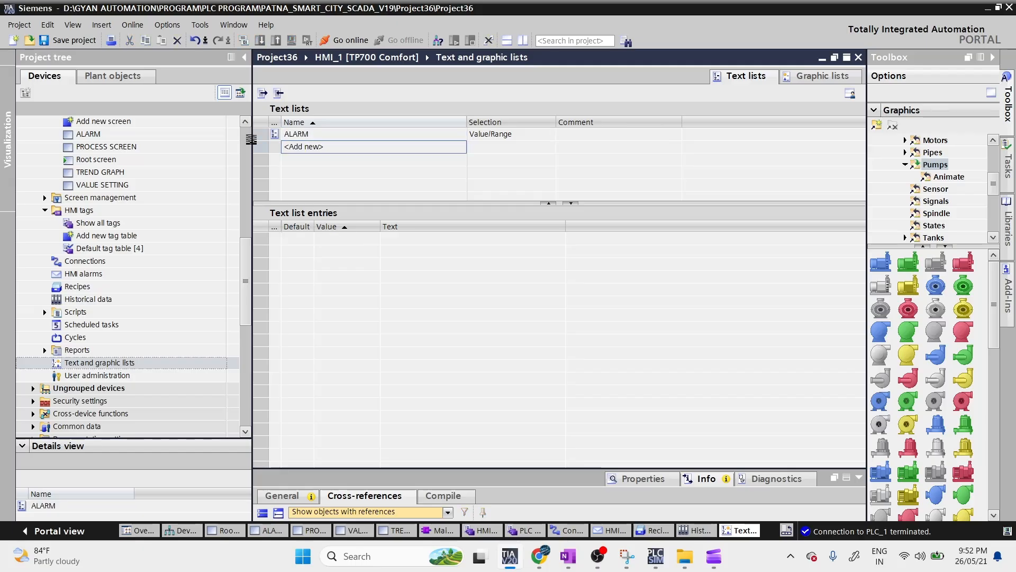
- Keep the ALARM list's selection type as Value/Range and add three text list entries
click(519, 135)
click(521, 138)
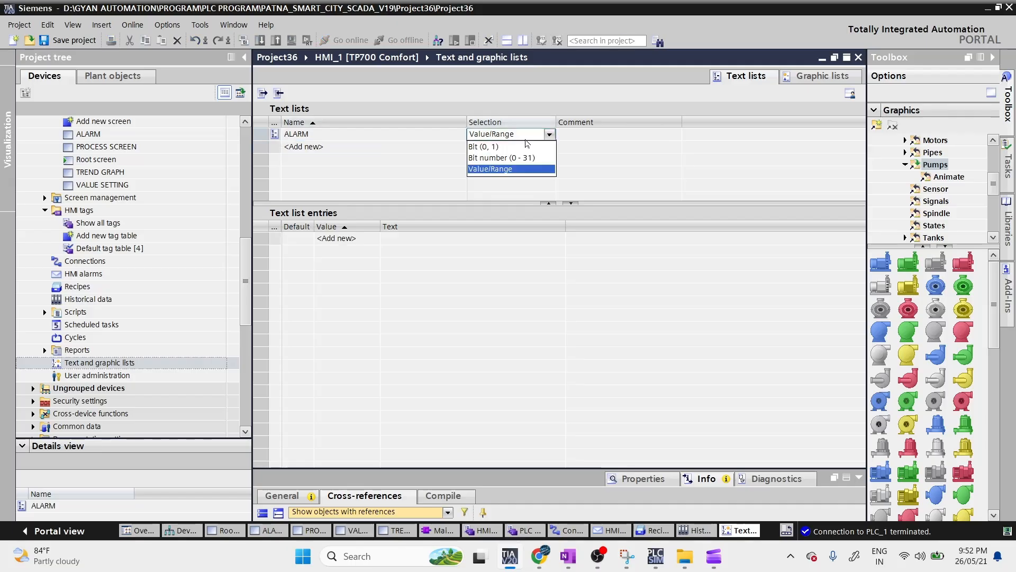
click(520, 134)
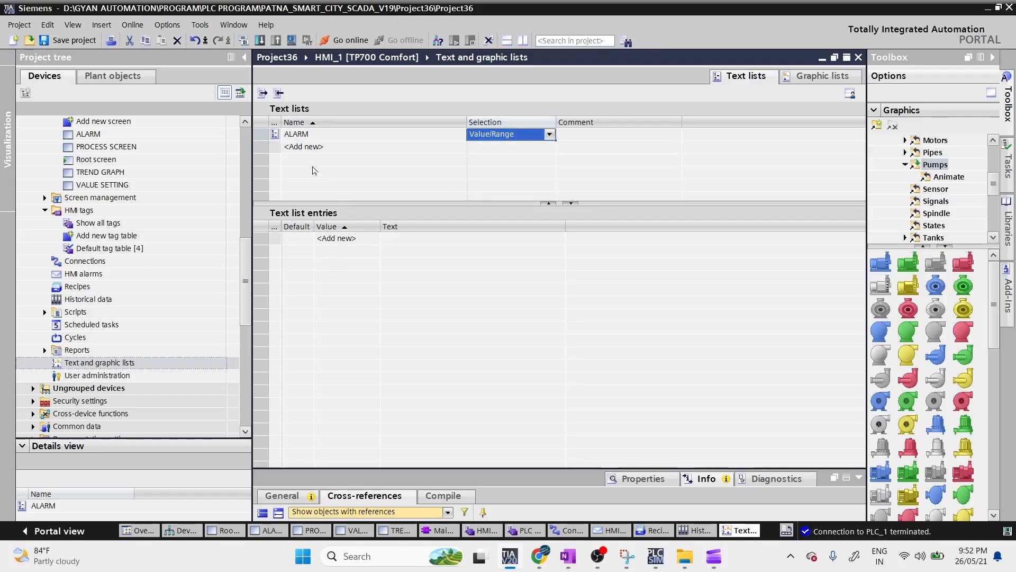
click(301, 138)
click(341, 239)
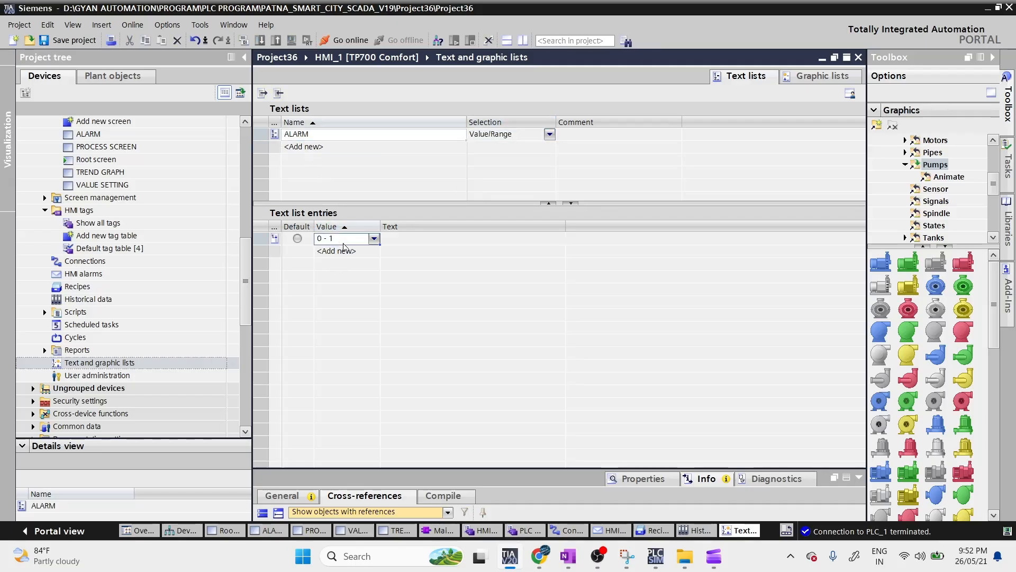
click(343, 250)
click(345, 263)
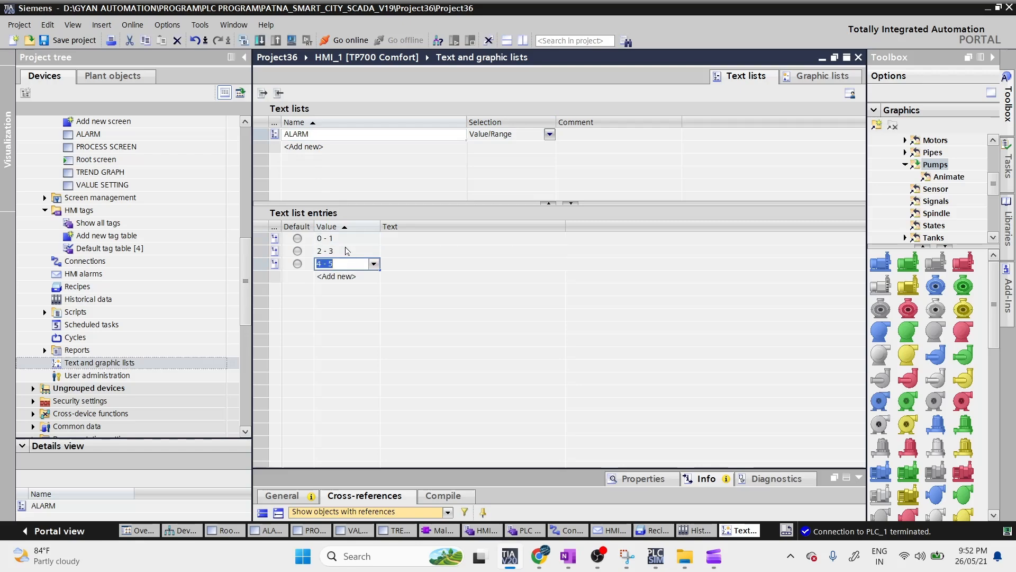
- Set the first entry's value range to 0 - 10 with the text NORMAL RANGE
click(344, 238)
click(345, 238)
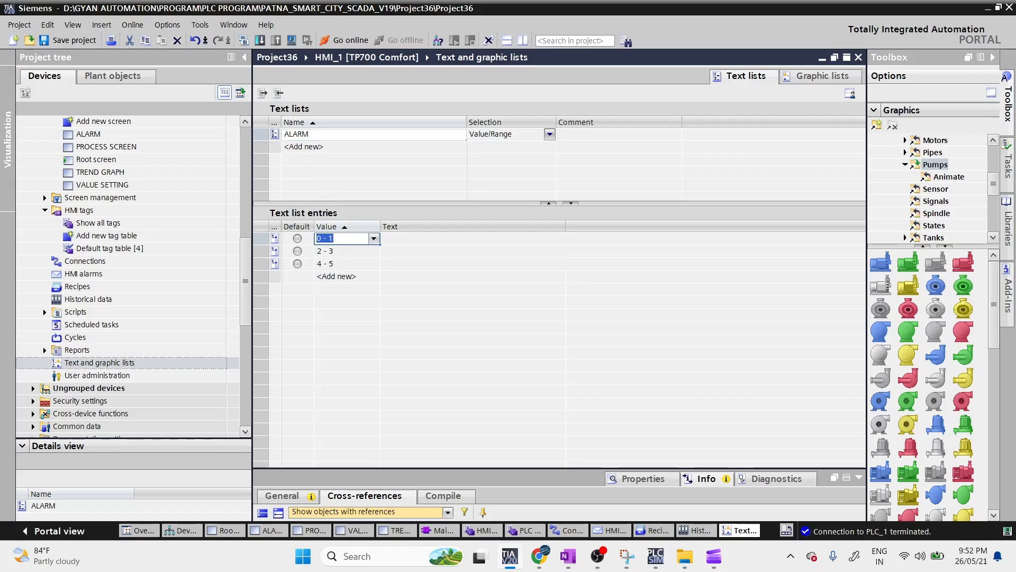
text(0 - 10)
key(Return)
click(416, 244)
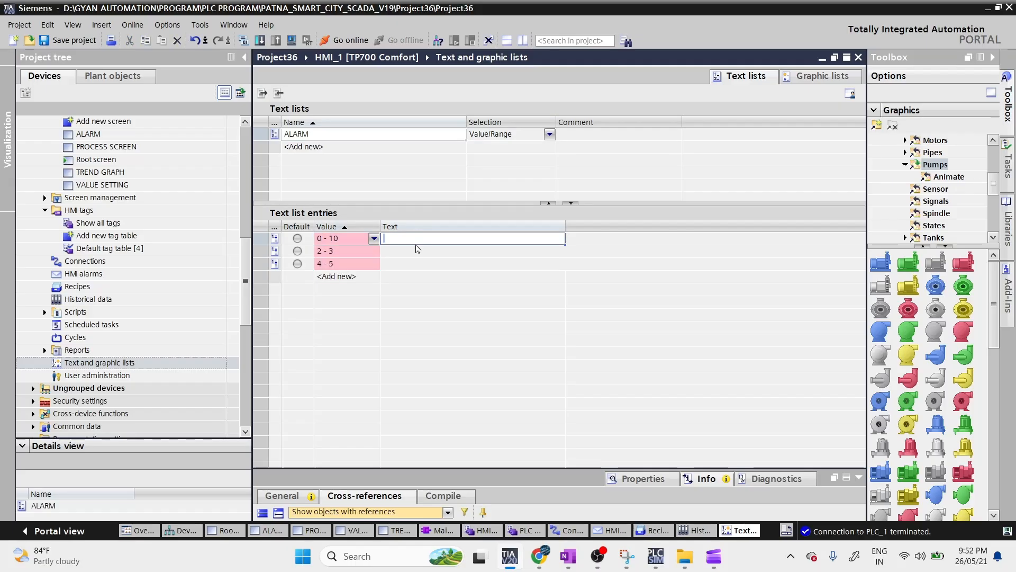
text(NORMAL RANGE)
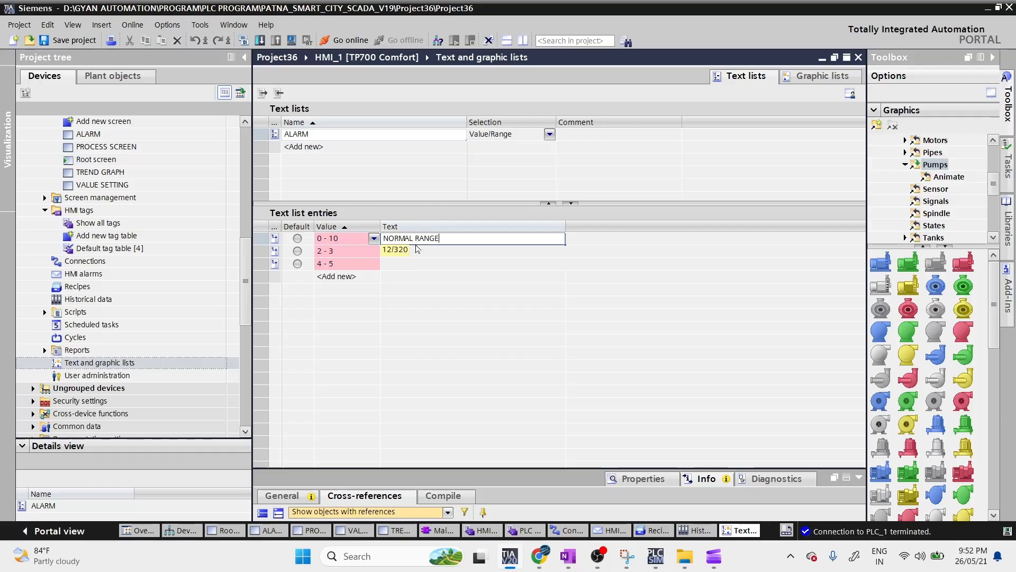
- Set the second entry's value range to 11 - 15 with the text MOD RANGE
click(416, 249)
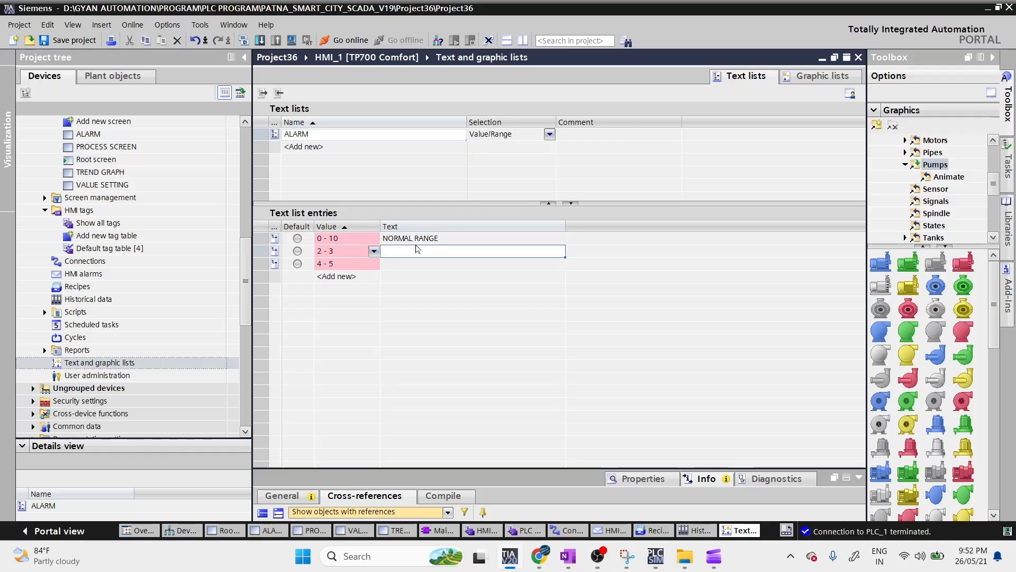
key(shift+Tab)
text(11)
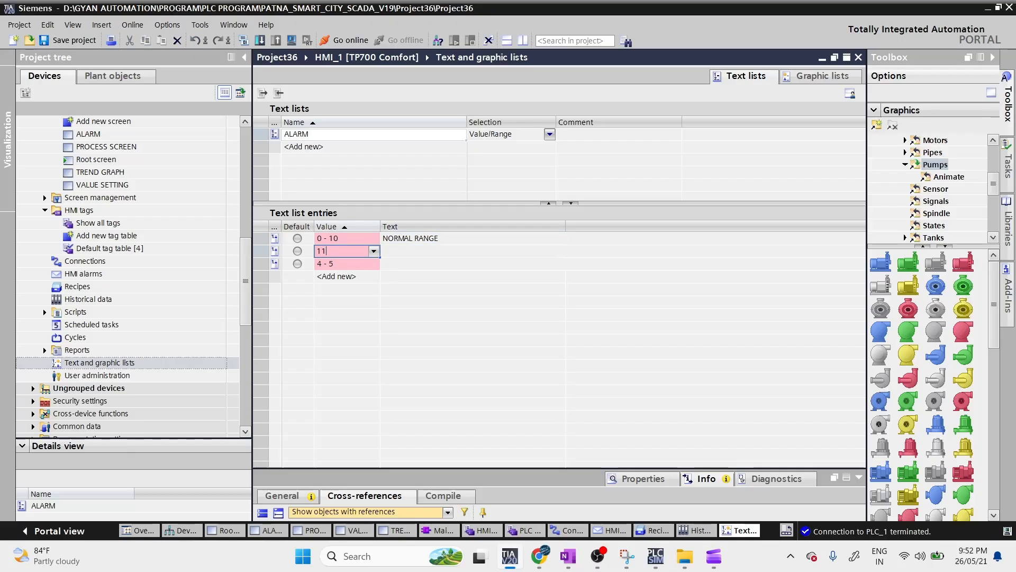
click(363, 259)
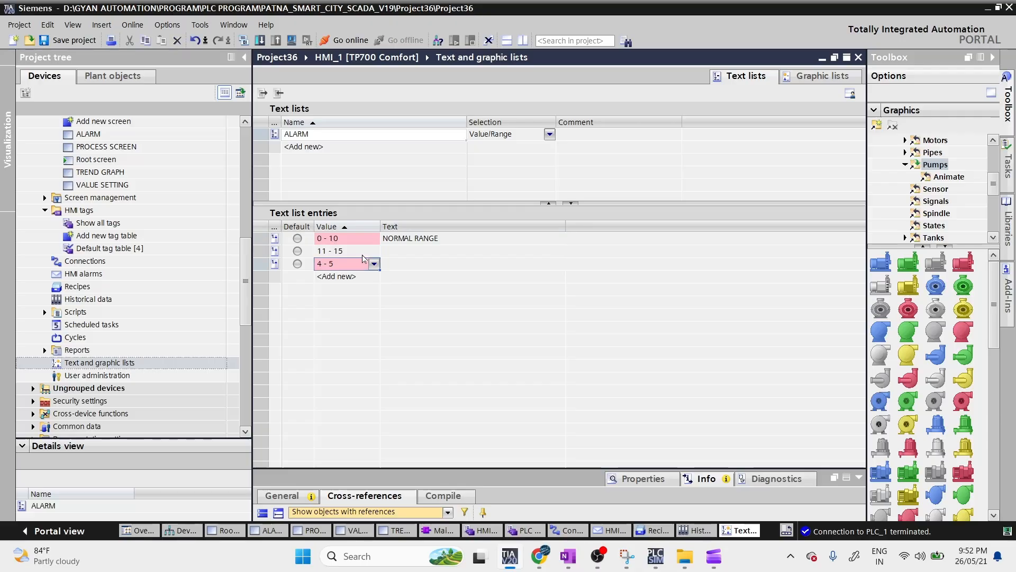
click(390, 253)
text(MOD)
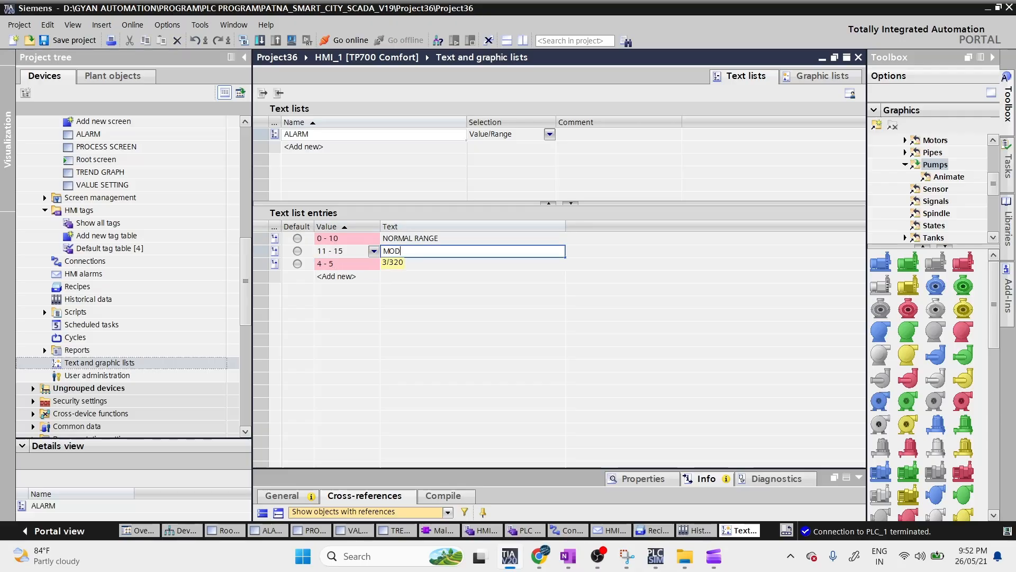
text( RANGE)
key(Return)
- Set the third entry's value range to 16 - 20 with the text HIGH RANGE
click(358, 267)
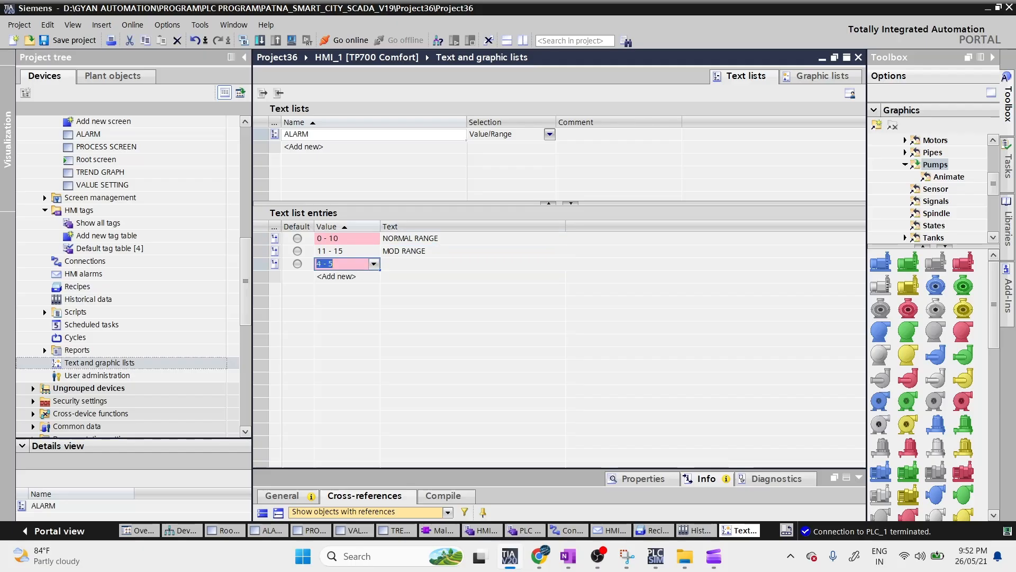
text(16 - 20)
key(Return)
click(396, 267)
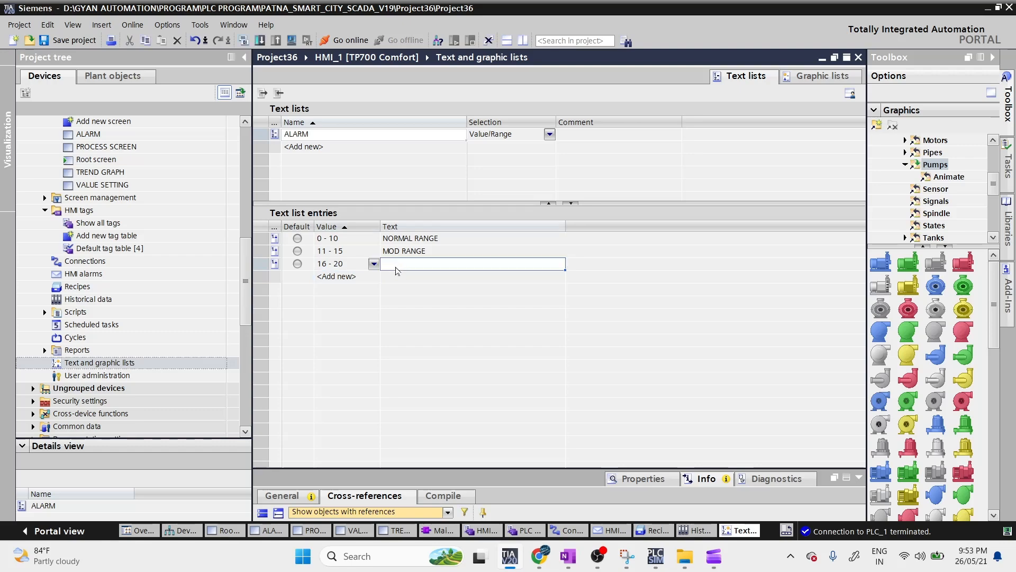
text(HIGH)
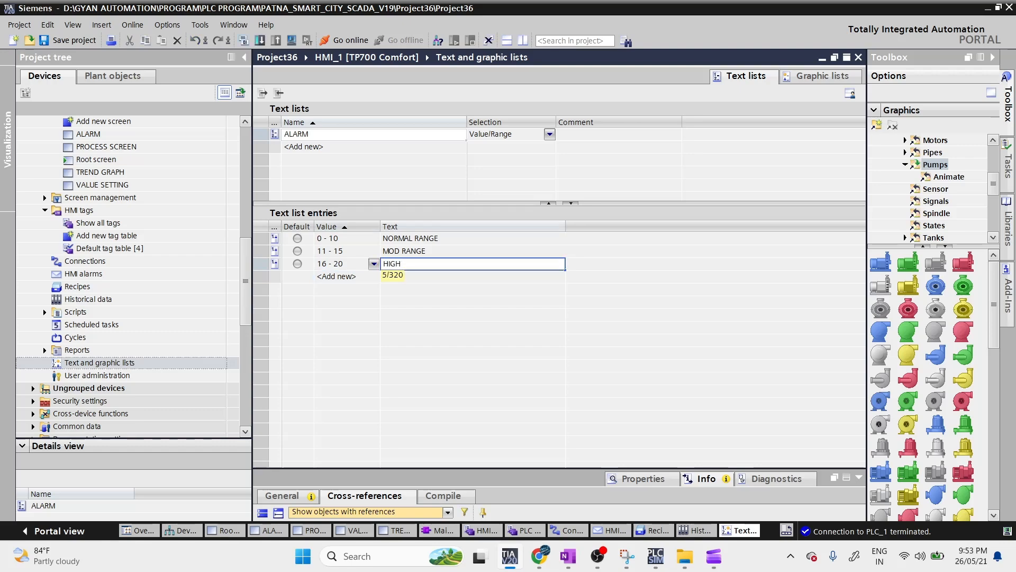
text( RANGE)
key(Return)
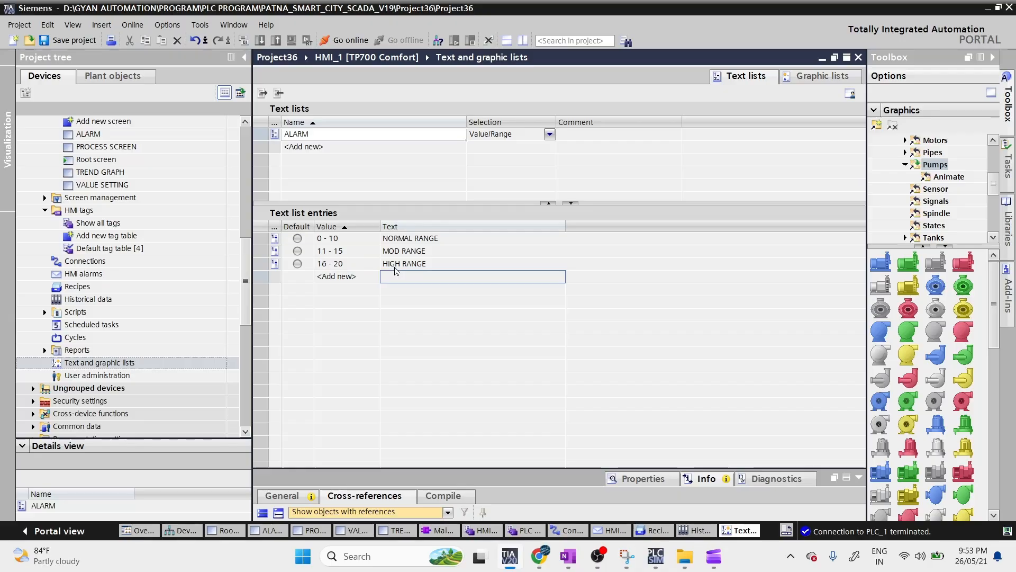
- Correct the 11 - 15 entry's text to MID RANGE and make the NORMAL RANGE entry the default
click(424, 264)
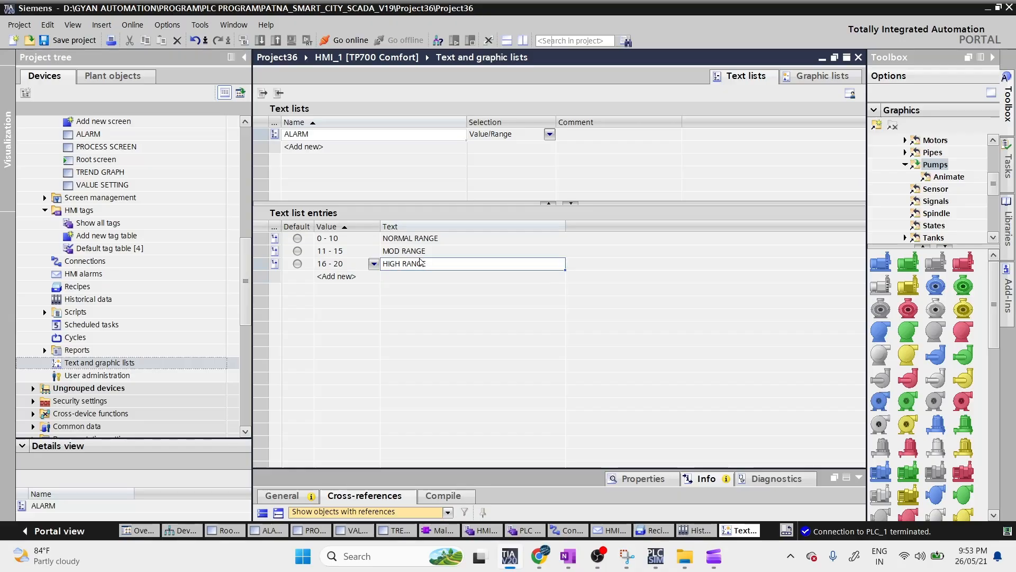
click(398, 251)
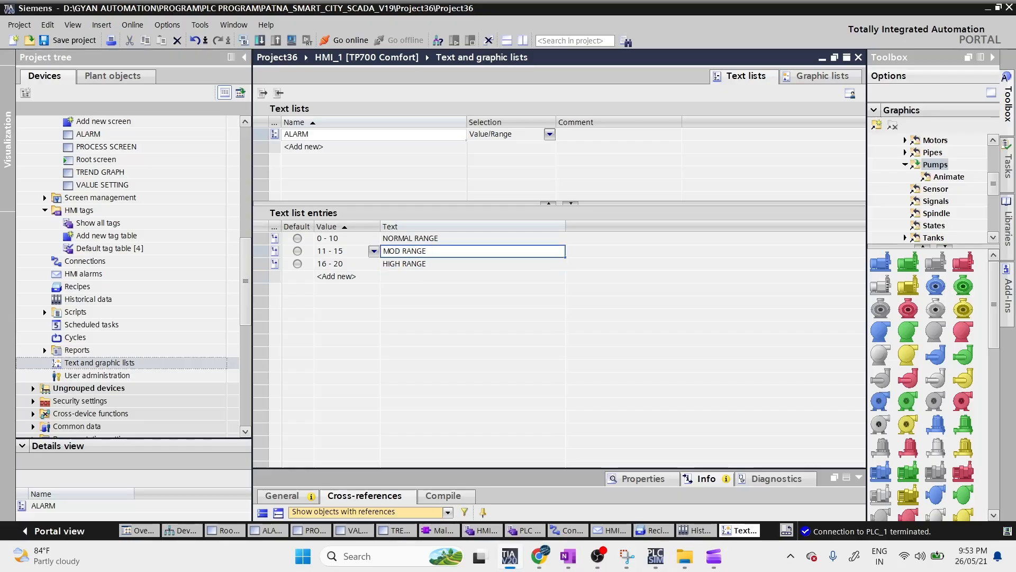
key(BackSpace)
text(I)
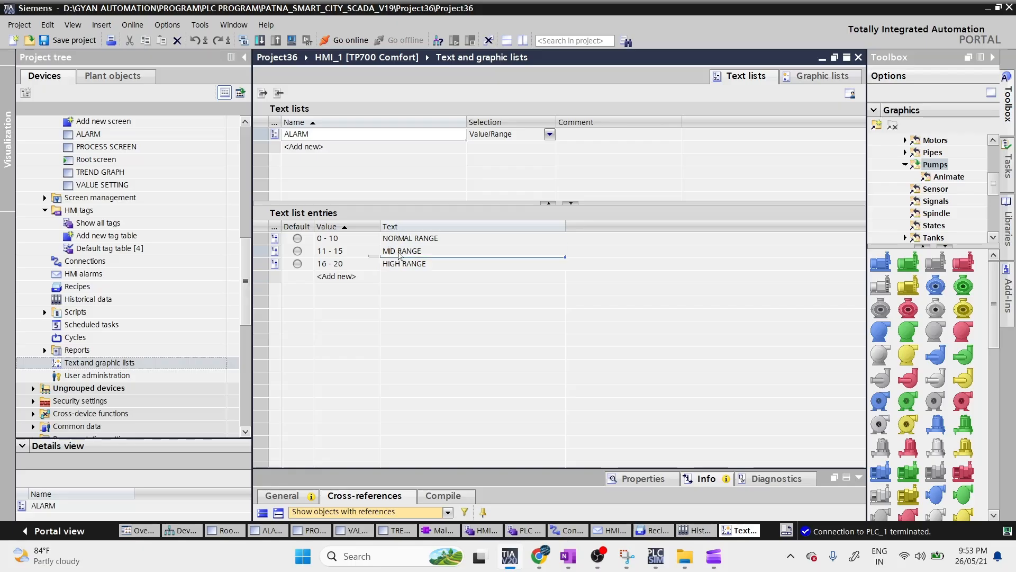
click(401, 260)
click(300, 239)
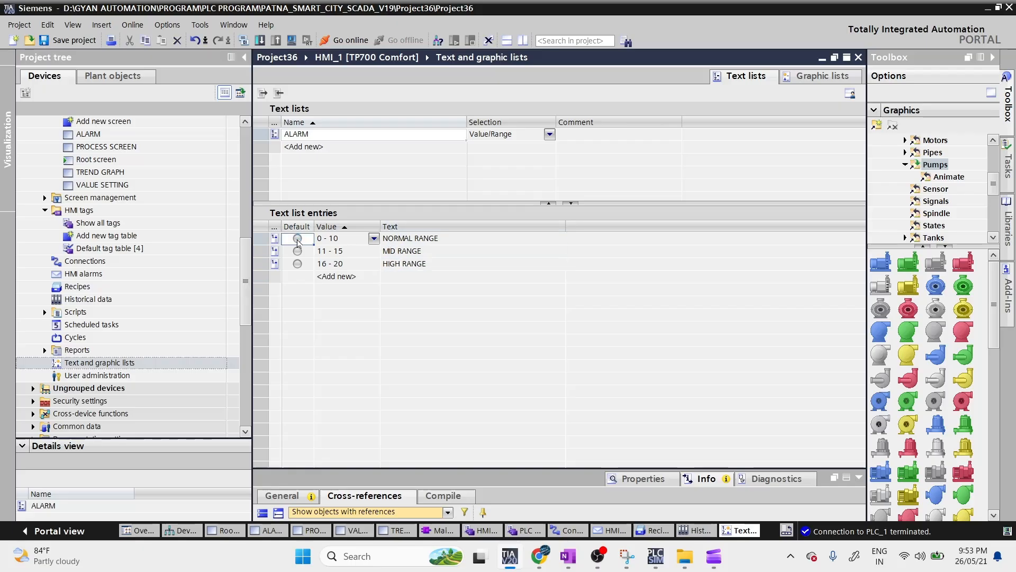
click(297, 238)
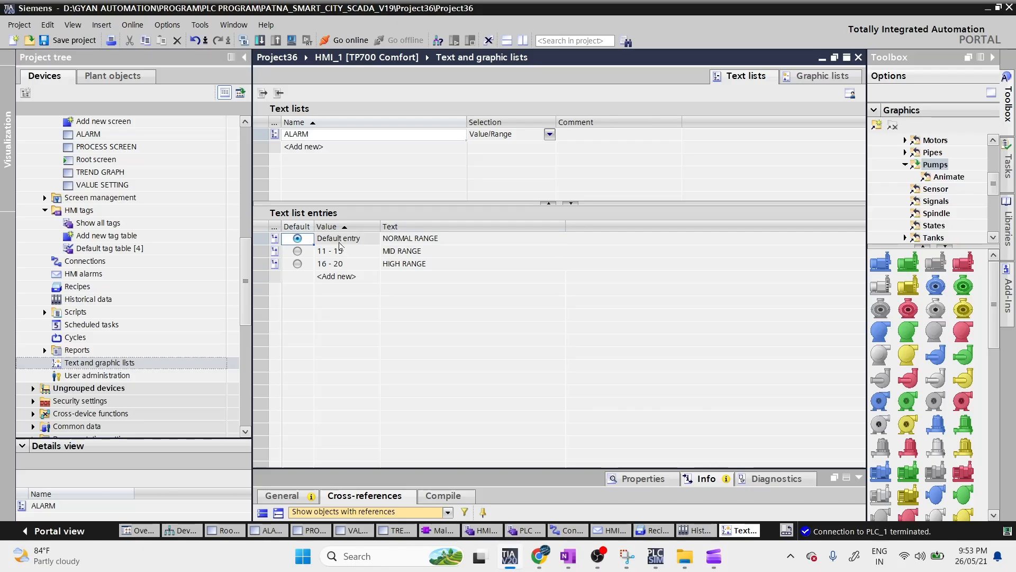
- Place the ALARM text list on the Root screen above the title box as a symbolic I/O field and enlarge it to fit its text
click(257, 134)
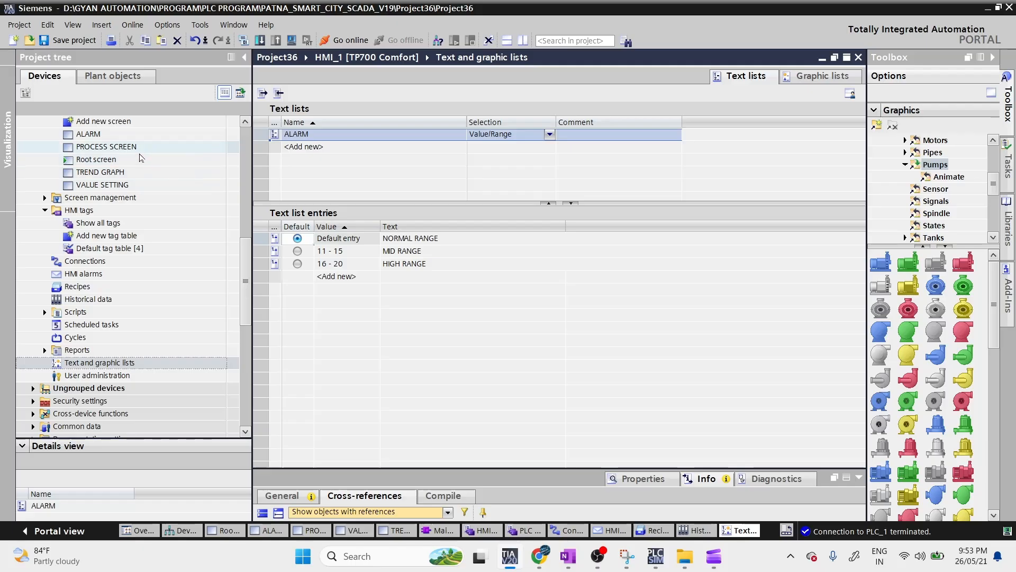
double_click(106, 158)
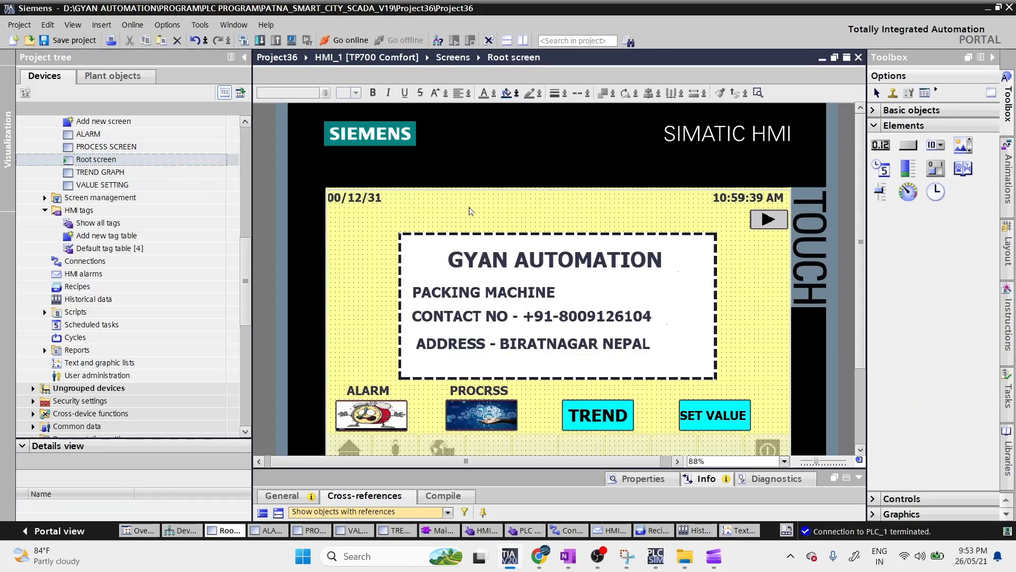
key(ctrl+v)
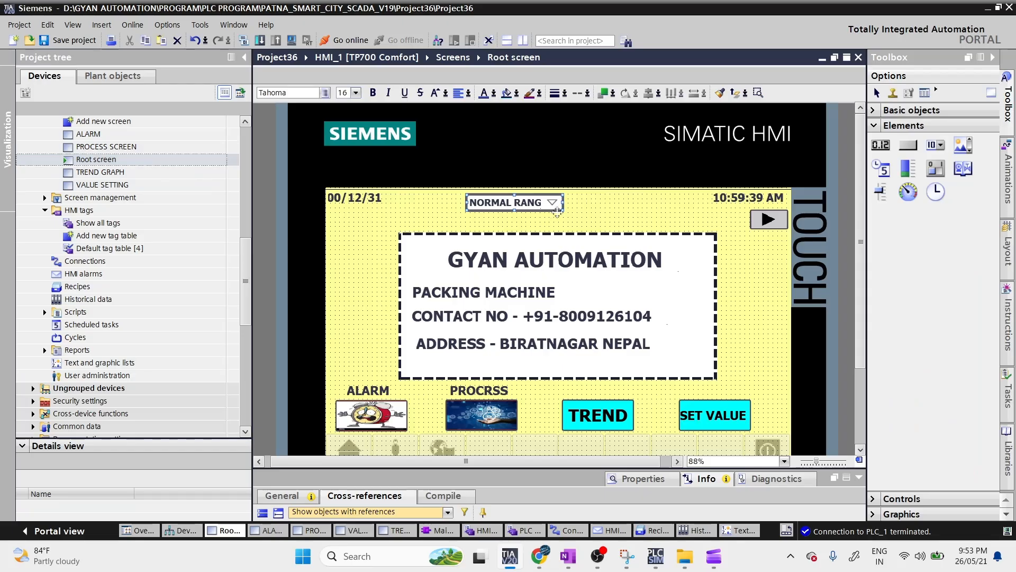
drag(557, 212, 634, 218)
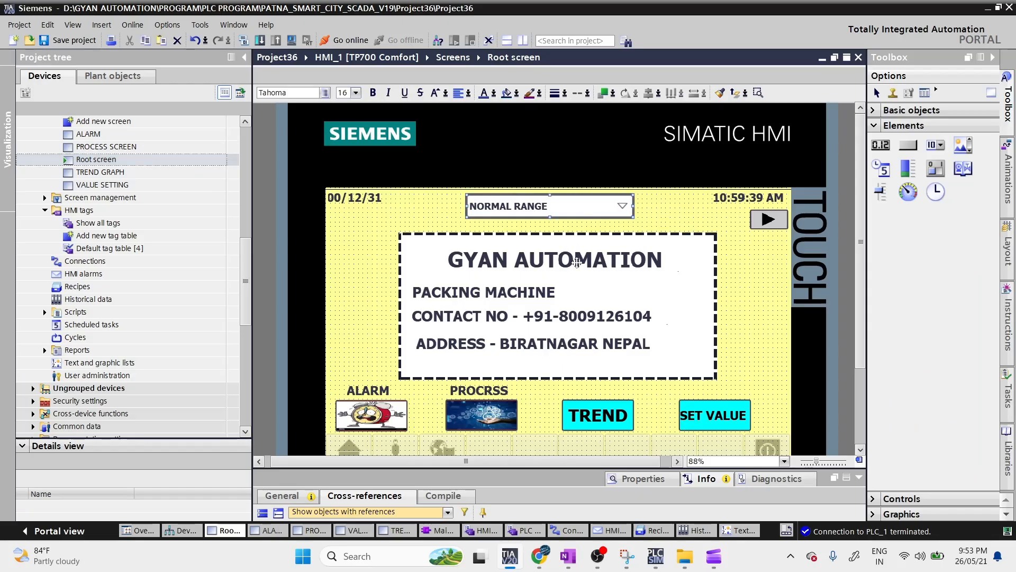
- Set the symbolic I/O field's mode to Output in its general properties
drag(588, 471, 402, 241)
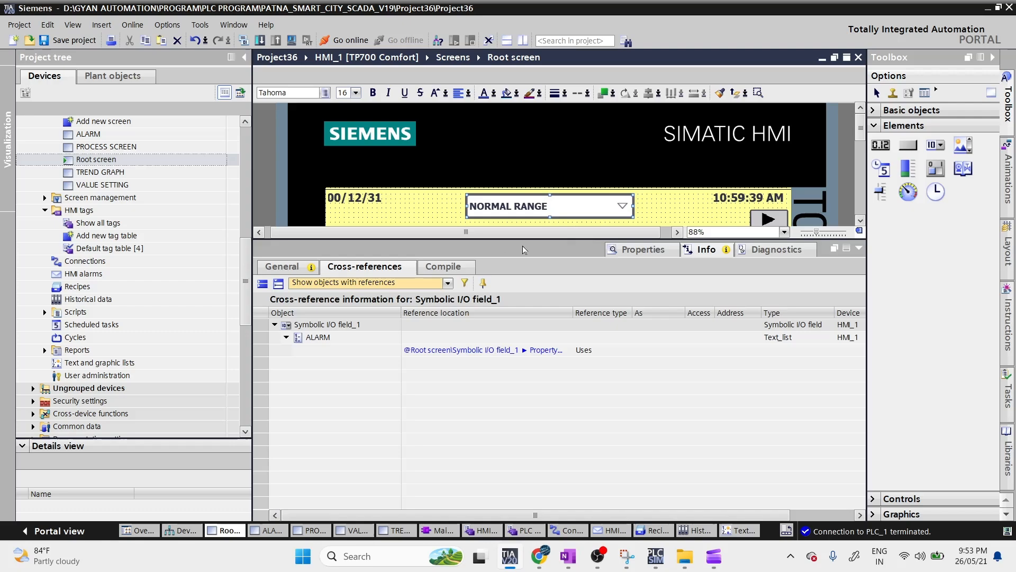
click(642, 250)
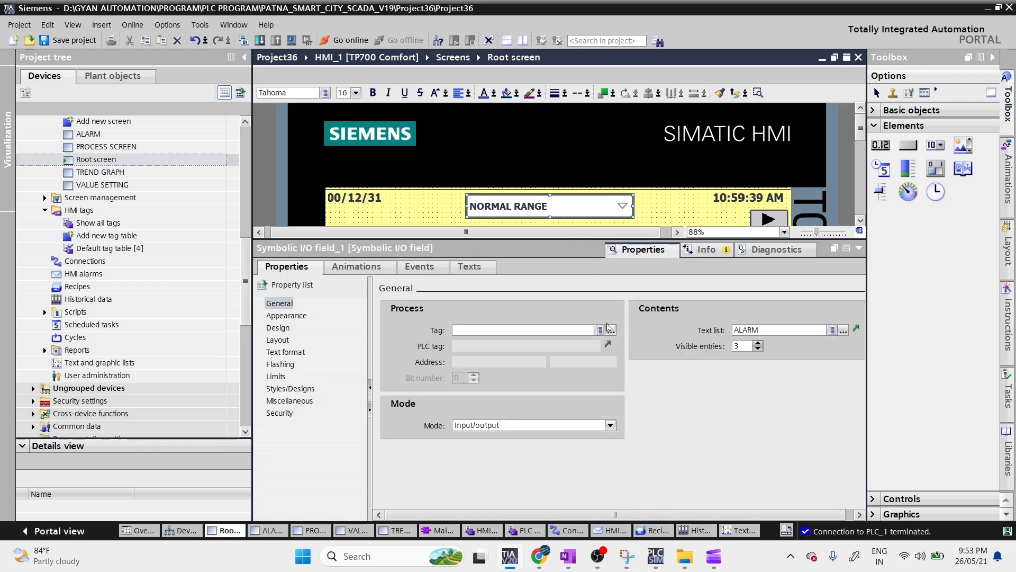
click(605, 427)
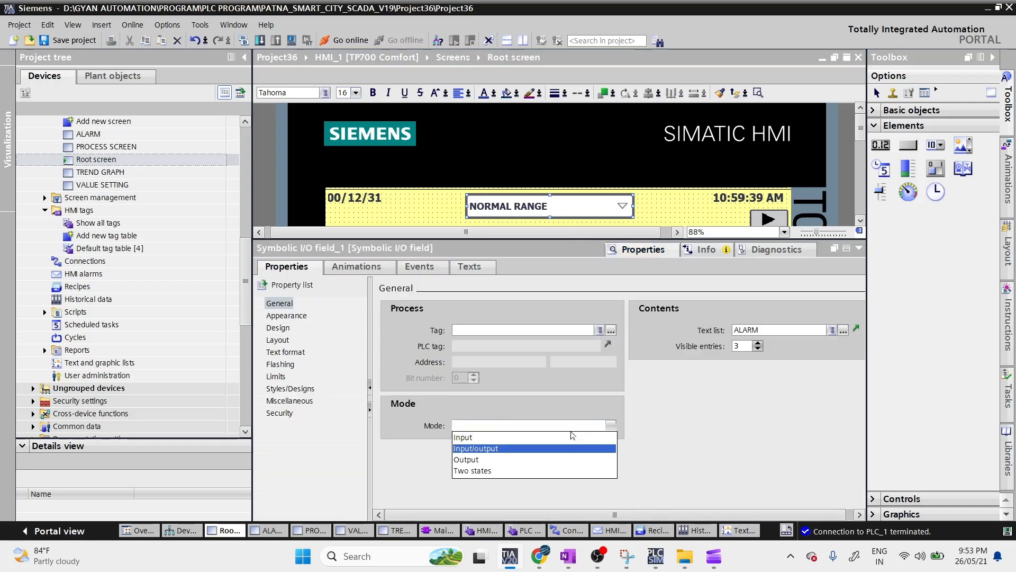
click(523, 461)
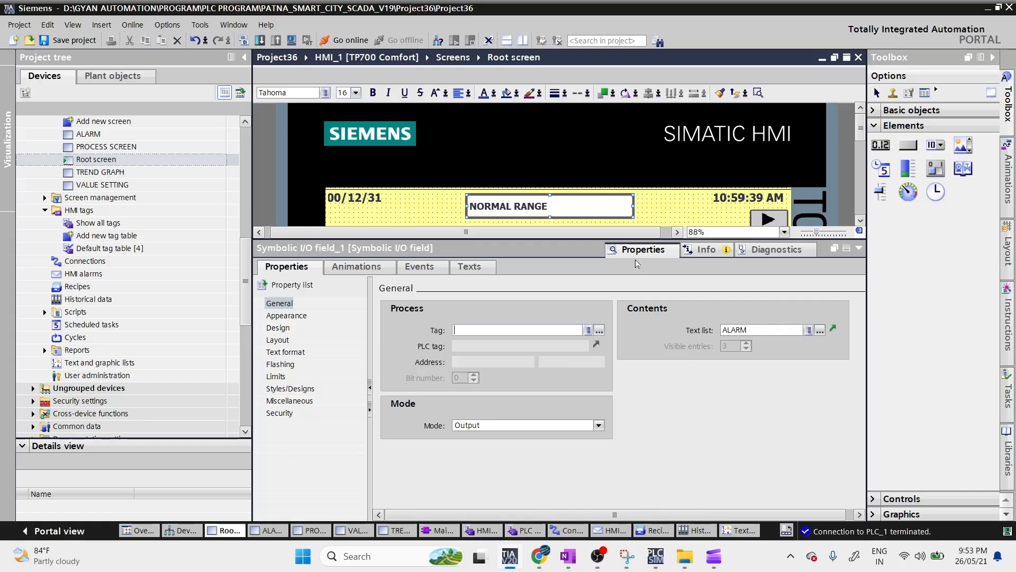
- Give the symbolic I/O field a Transparent background fill pattern and a border width of 0
click(293, 316)
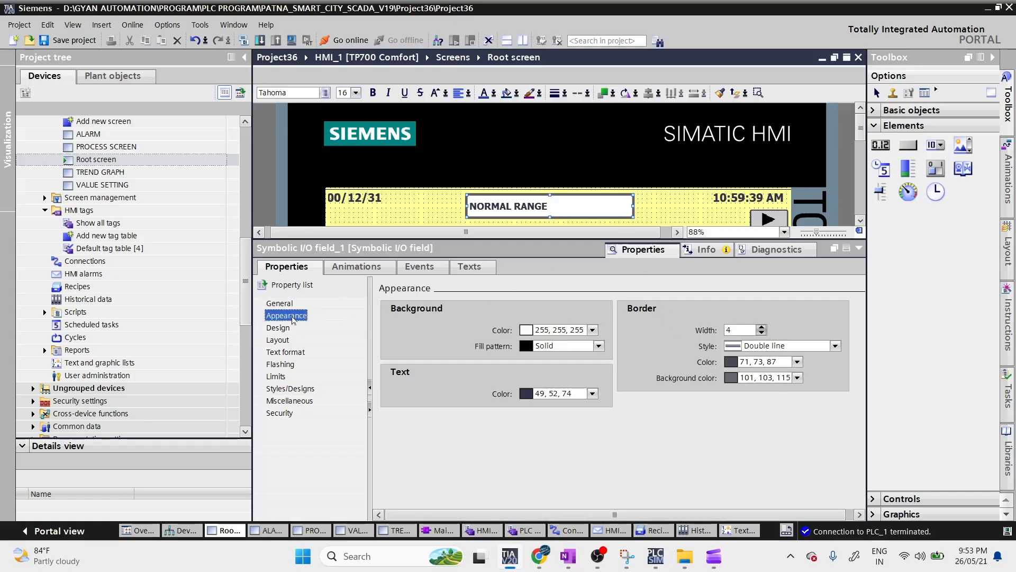
click(573, 348)
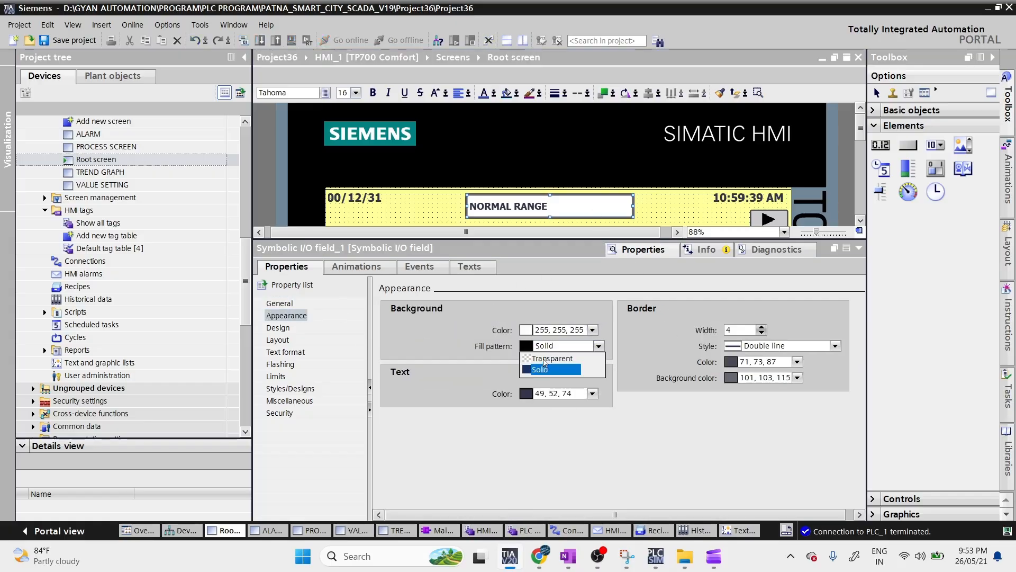
click(553, 359)
click(761, 333)
click(761, 334)
click(761, 333)
click(761, 334)
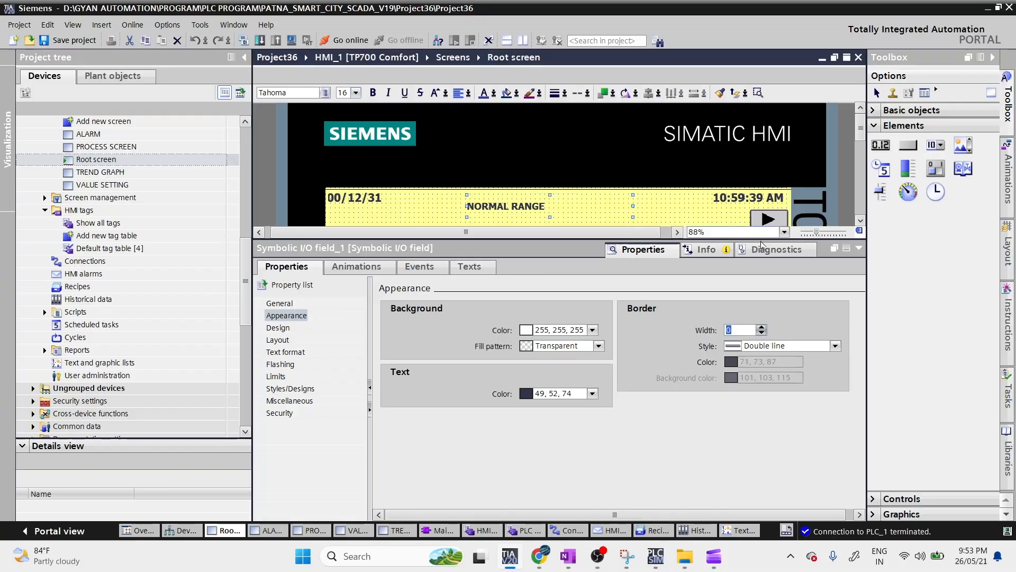
drag(668, 238, 668, 324)
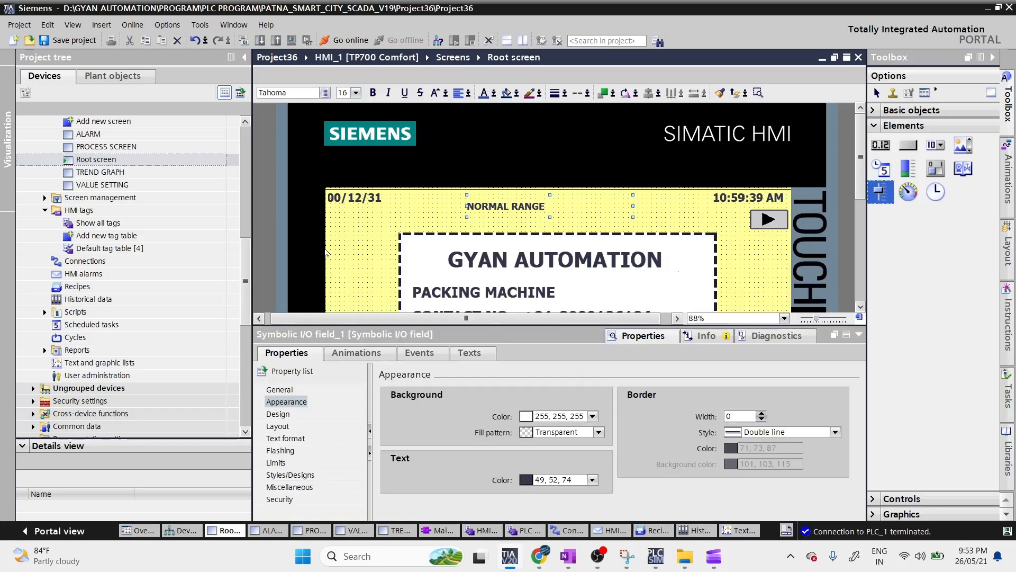
- Place a slider on the Root screen beside the title box and narrow it to fit the free space
click(345, 235)
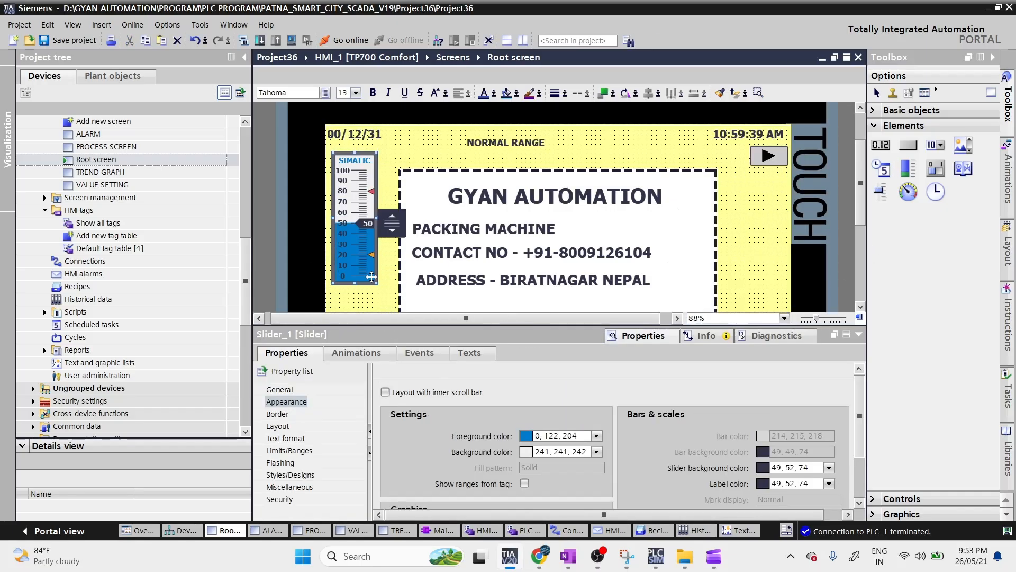
scroll(371, 276, down, 2)
drag(377, 221, 363, 208)
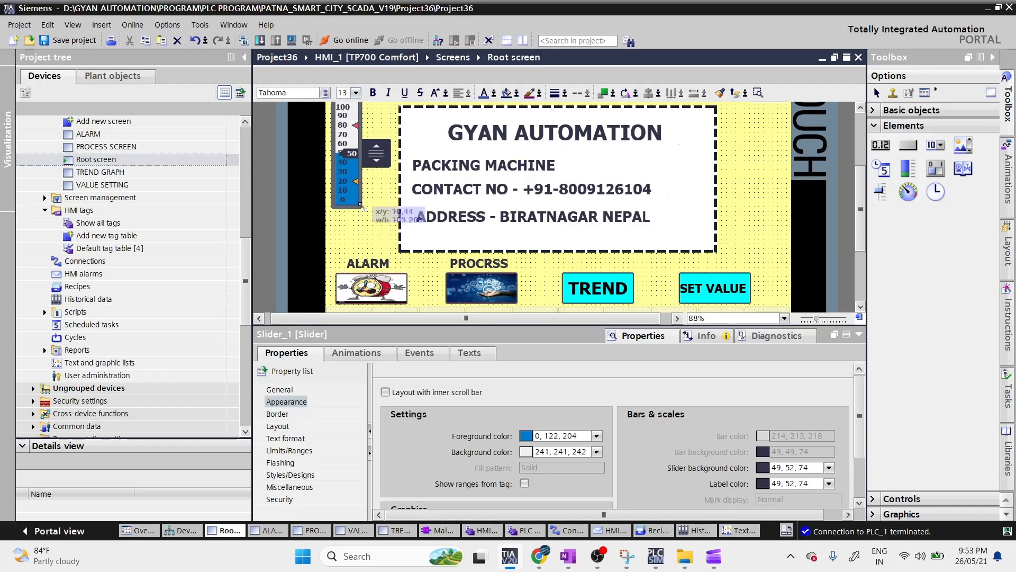
- Set the slider's maximum scale value to 20 in its general properties
click(371, 353)
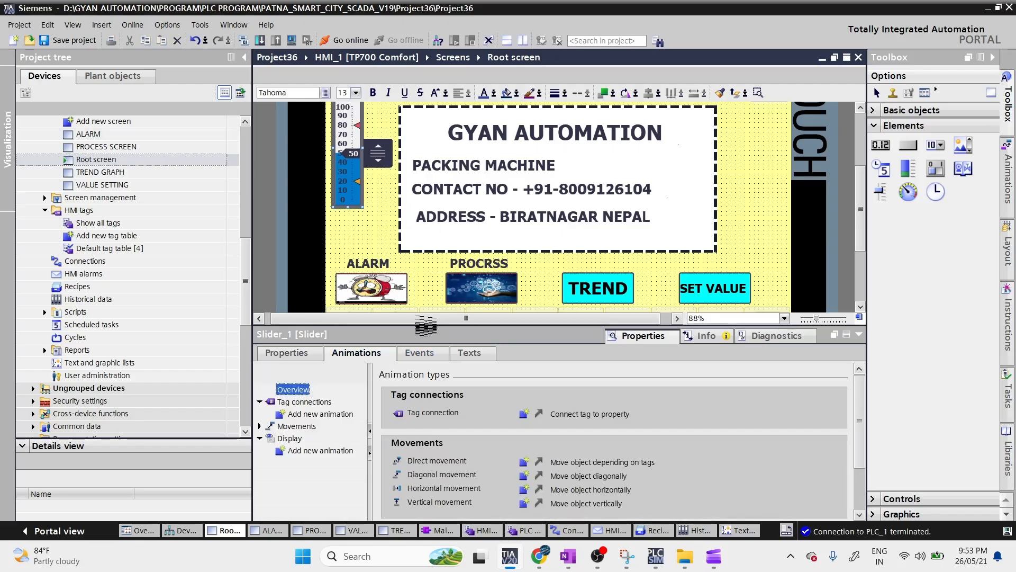
drag(425, 327, 426, 261)
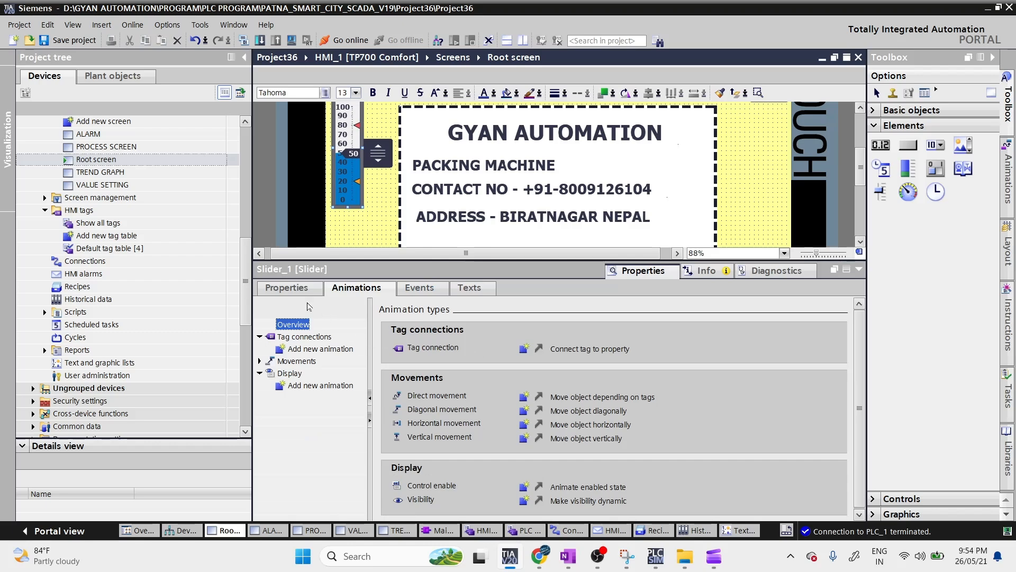
click(300, 289)
click(279, 324)
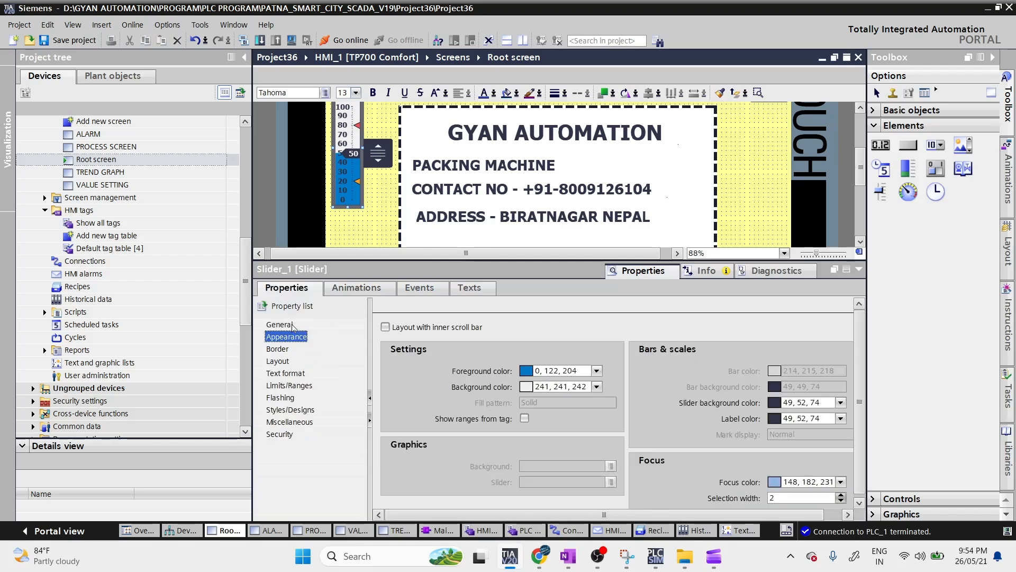
double_click(487, 351)
text(20)
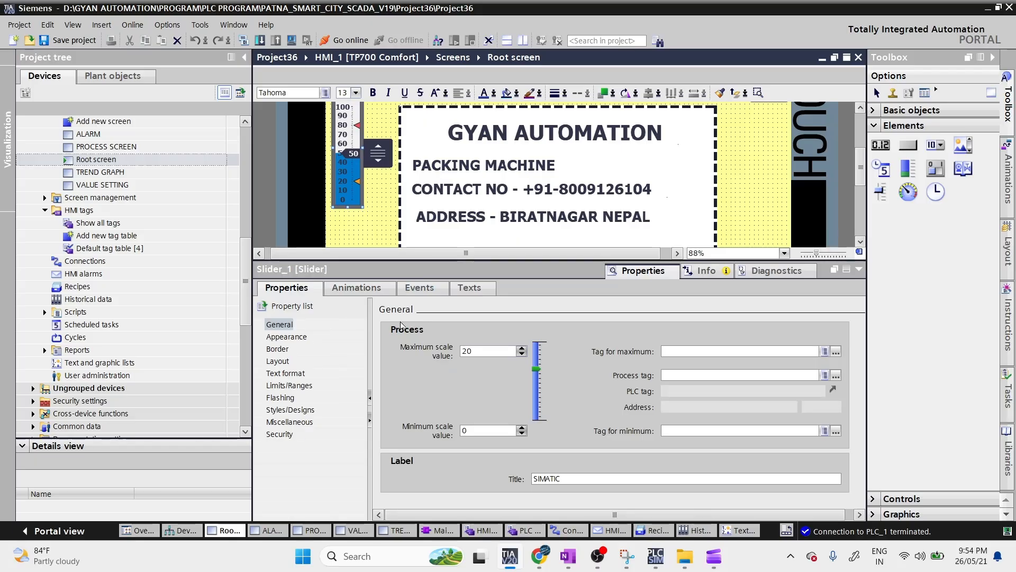
- Add a tag connection animation to the slider that links its process value to the VALUE tag
click(357, 287)
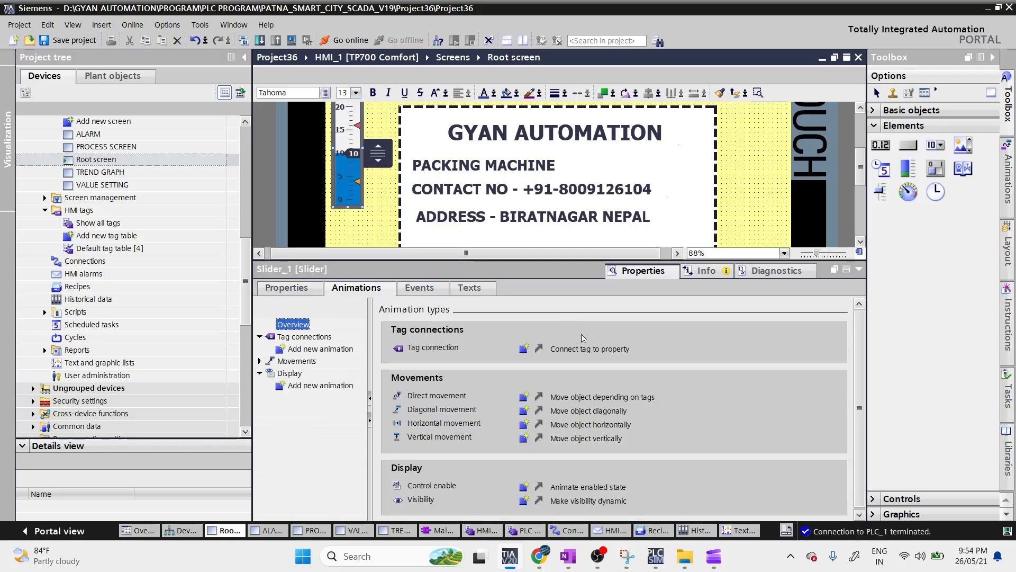
click(524, 350)
double_click(461, 216)
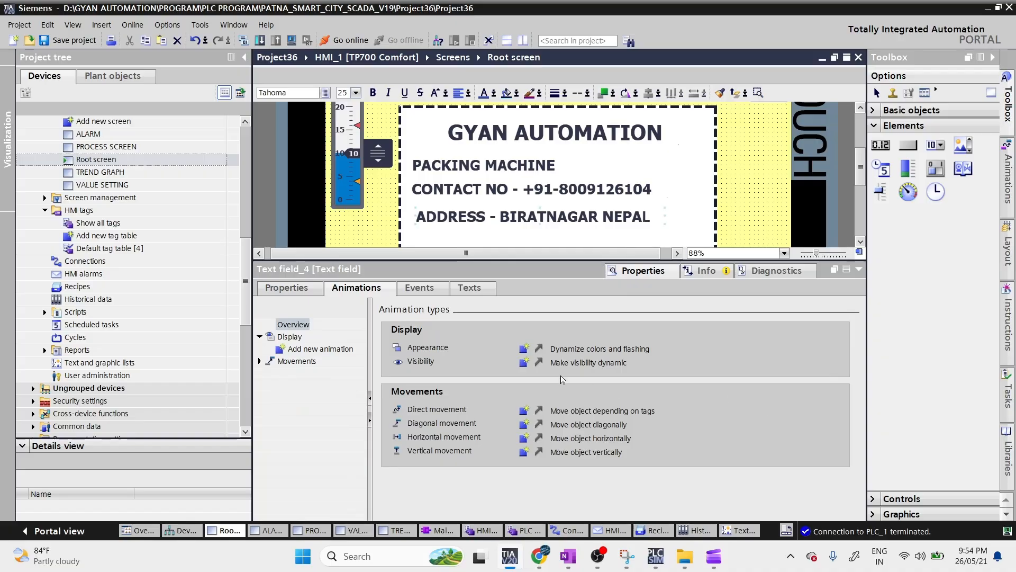
click(296, 292)
click(347, 169)
click(356, 287)
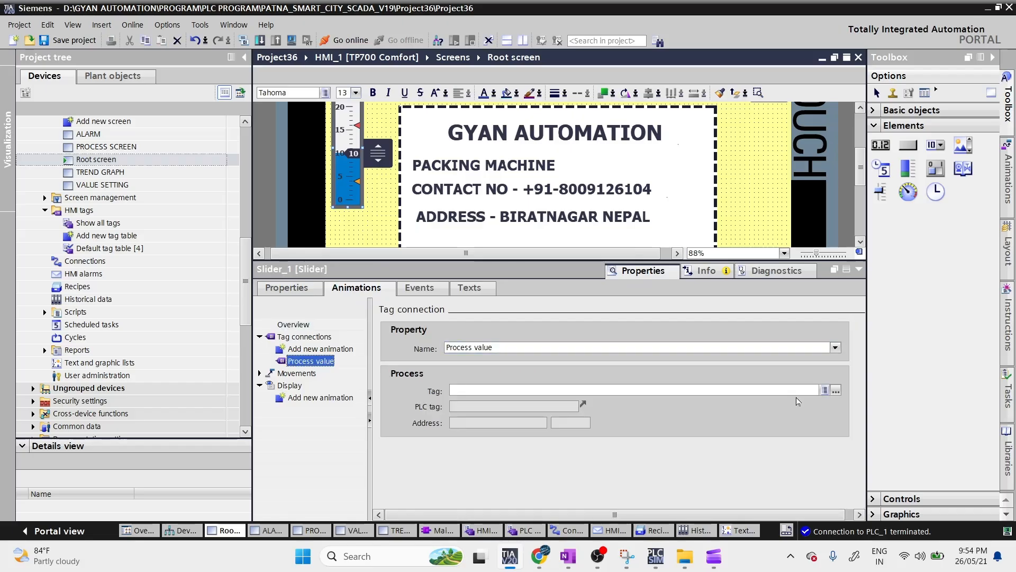
click(836, 390)
double_click(650, 312)
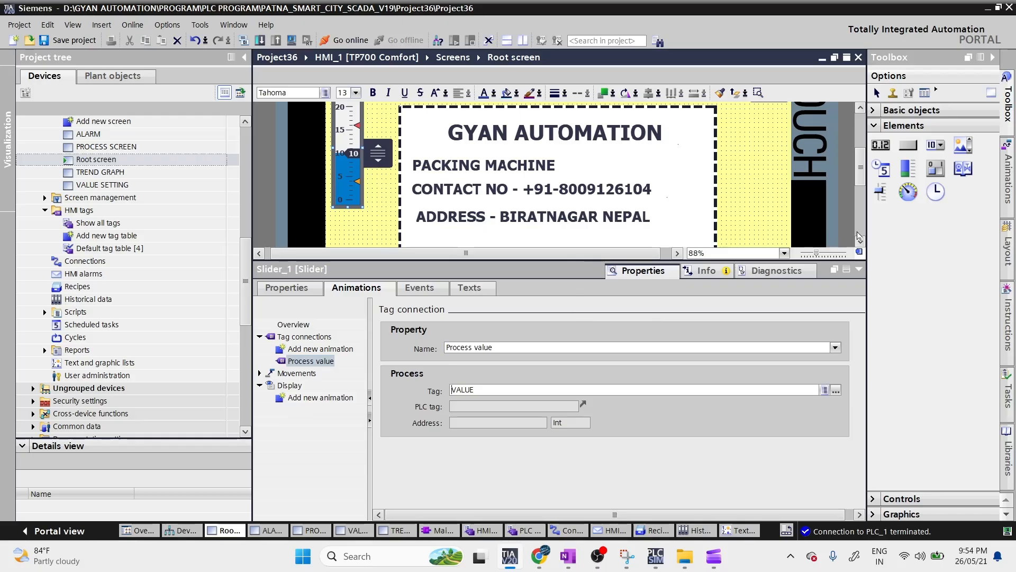
- Add a tag connection to the symbolic I/O field that links its process value to the VALUE tag
drag(860, 177, 860, 155)
click(557, 162)
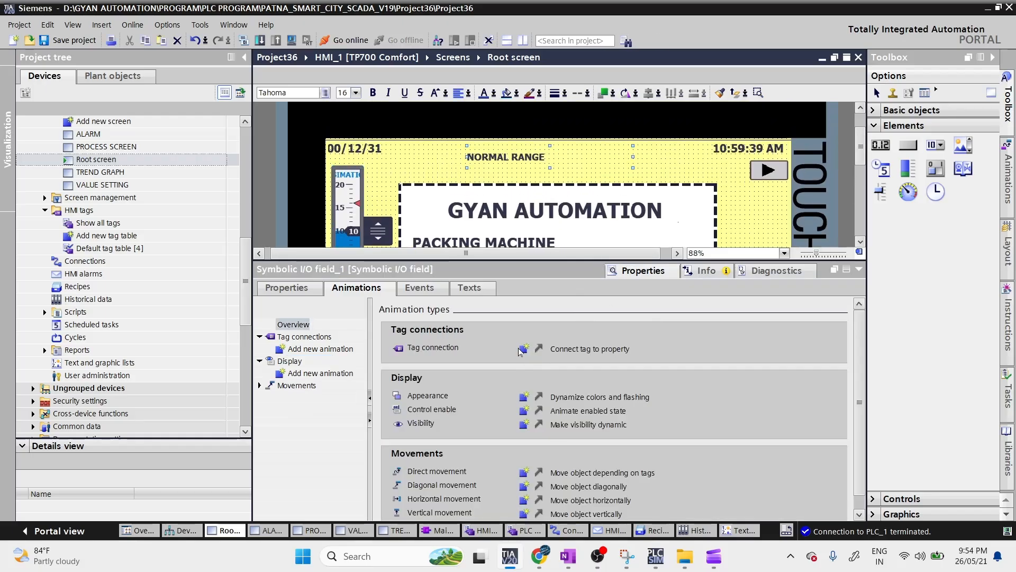
click(524, 350)
click(459, 182)
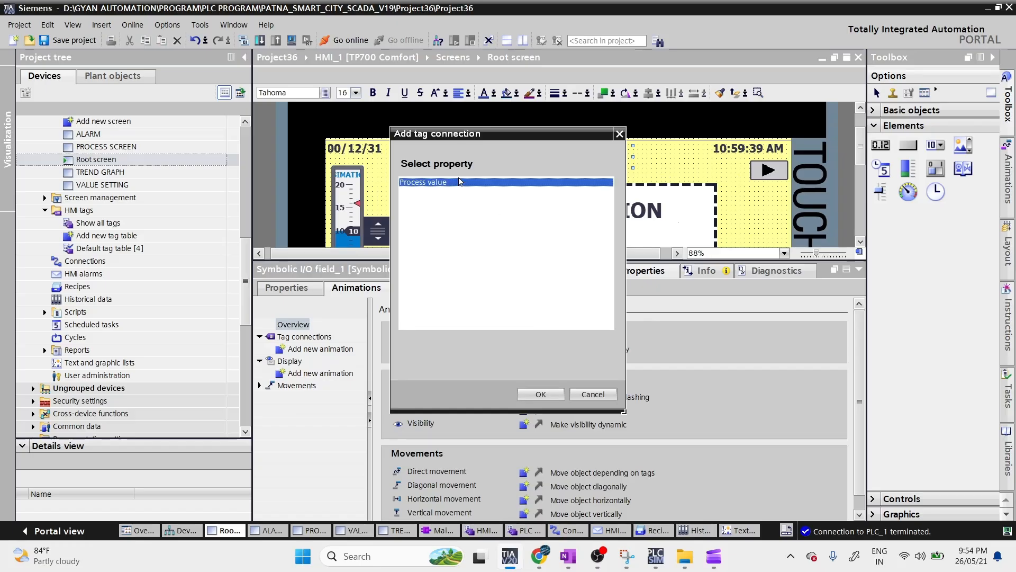
click(540, 394)
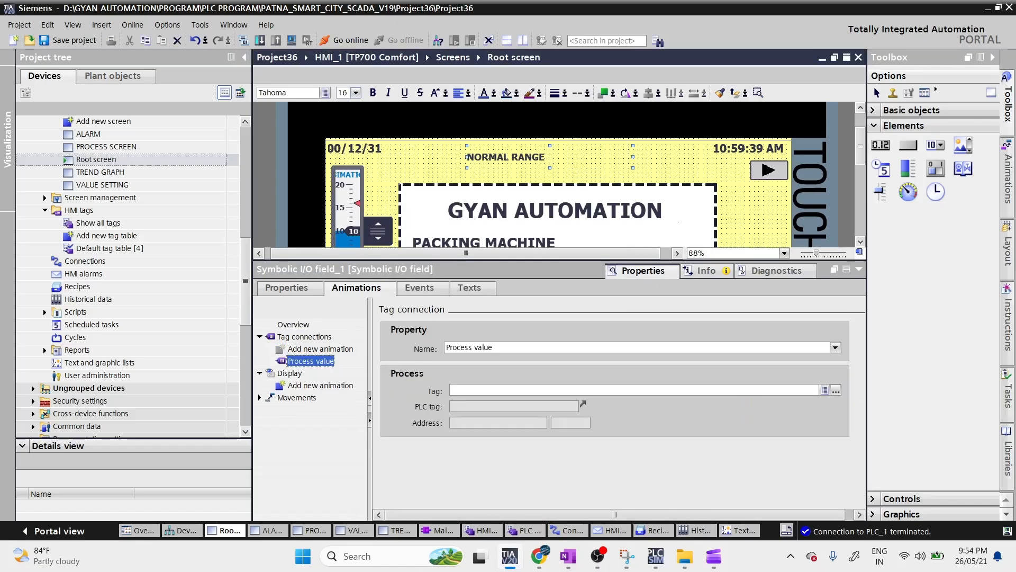
click(837, 390)
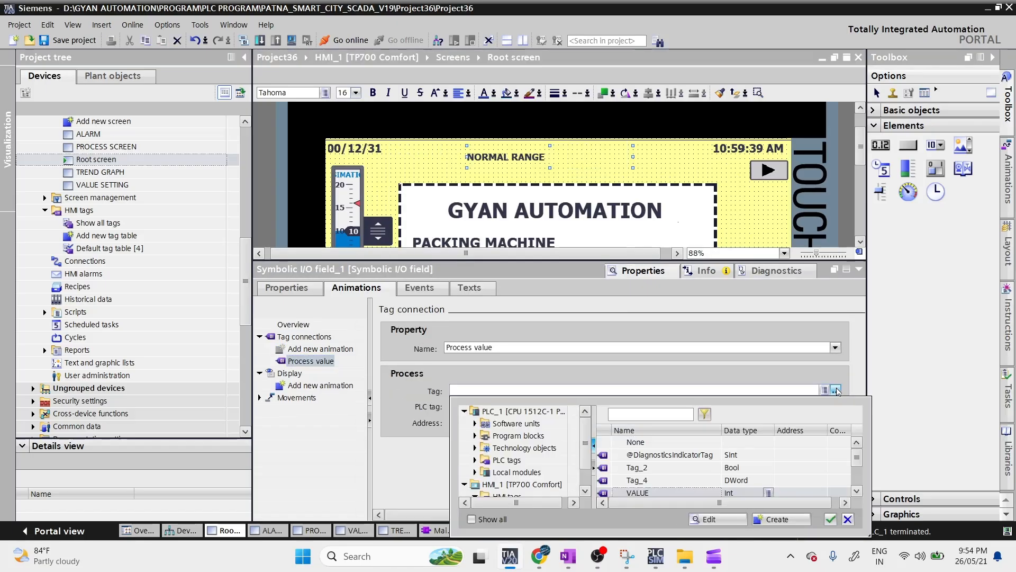
double_click(678, 492)
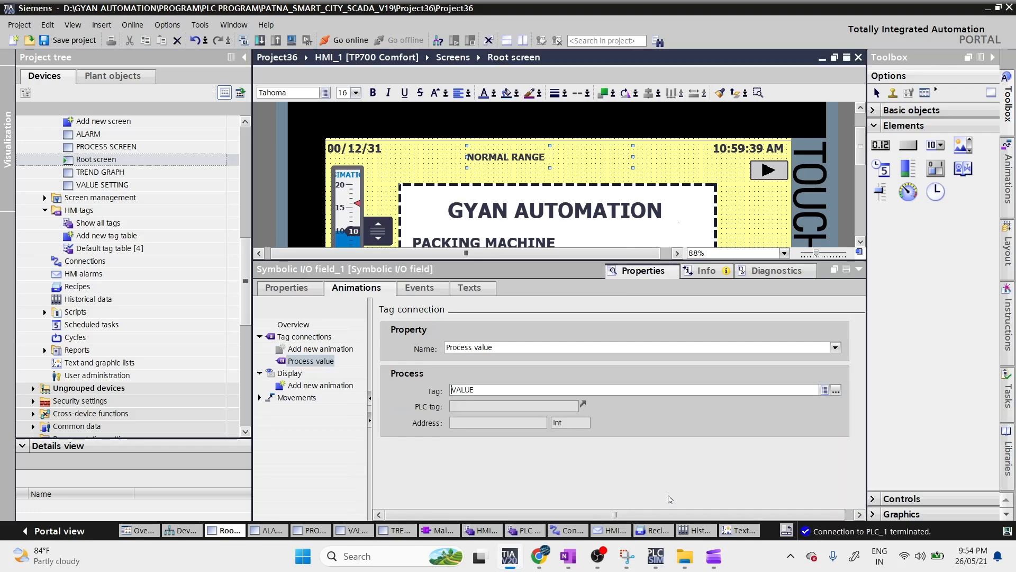
- Simulate the HMI, raise the slider to 12 and on to 19 to check the range text, and close the runtime
click(291, 40)
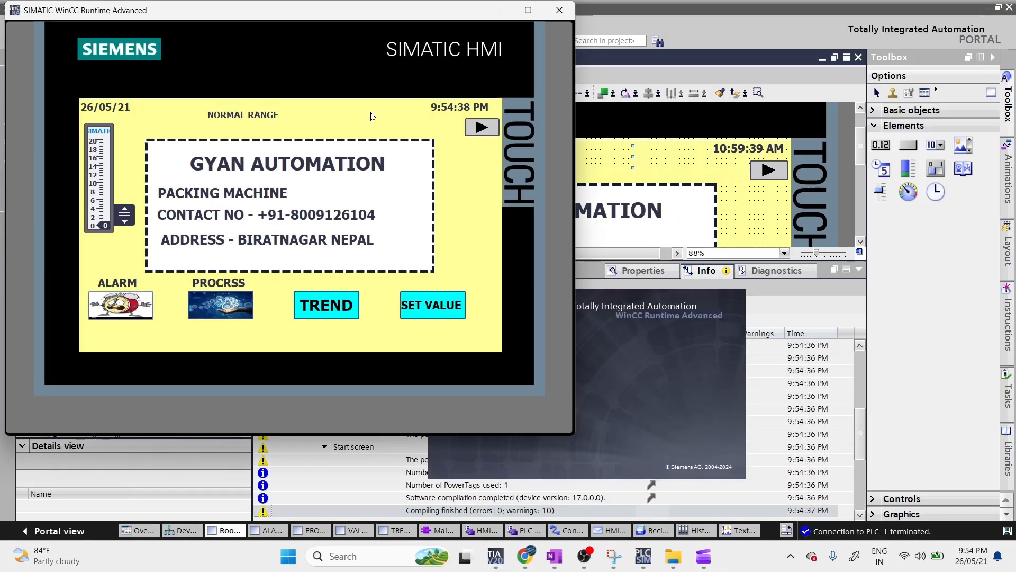
click(129, 213)
drag(128, 213, 121, 177)
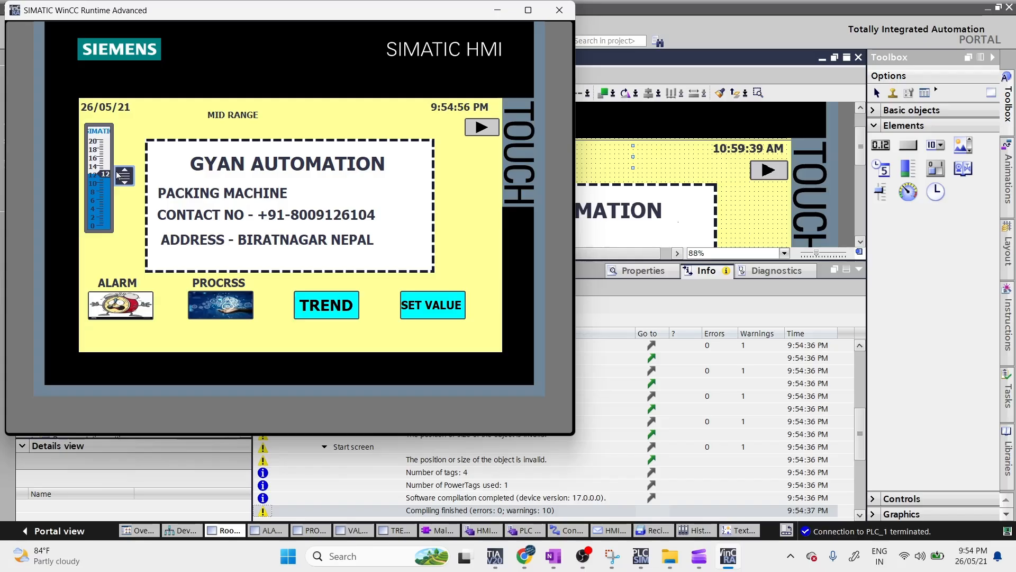
drag(120, 172, 116, 163)
drag(115, 158, 120, 148)
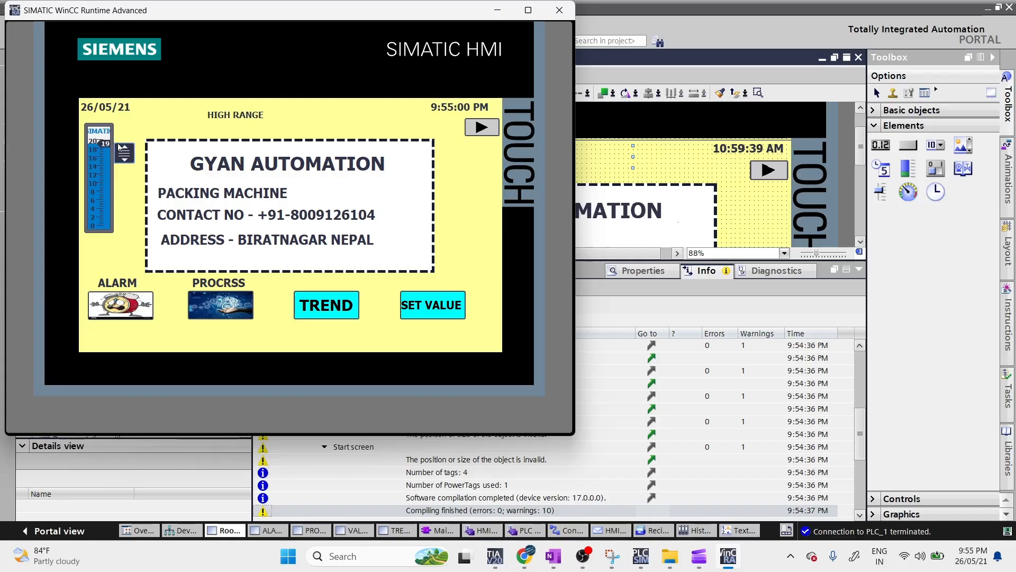
click(559, 10)
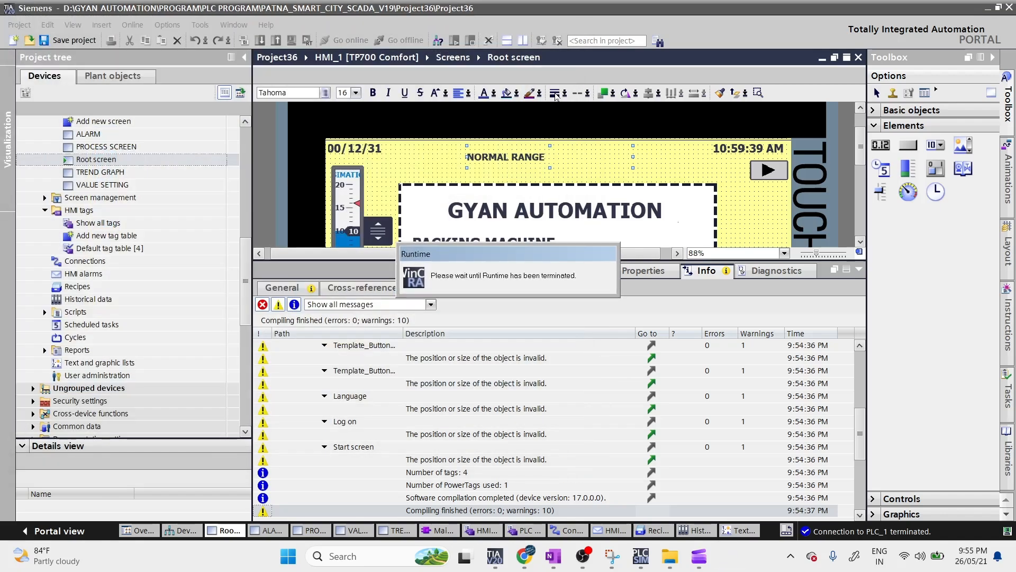
- Set the symbolic I/O field's font size to 32 and check it in a simulation by raising the slider to 20
click(357, 94)
click(358, 183)
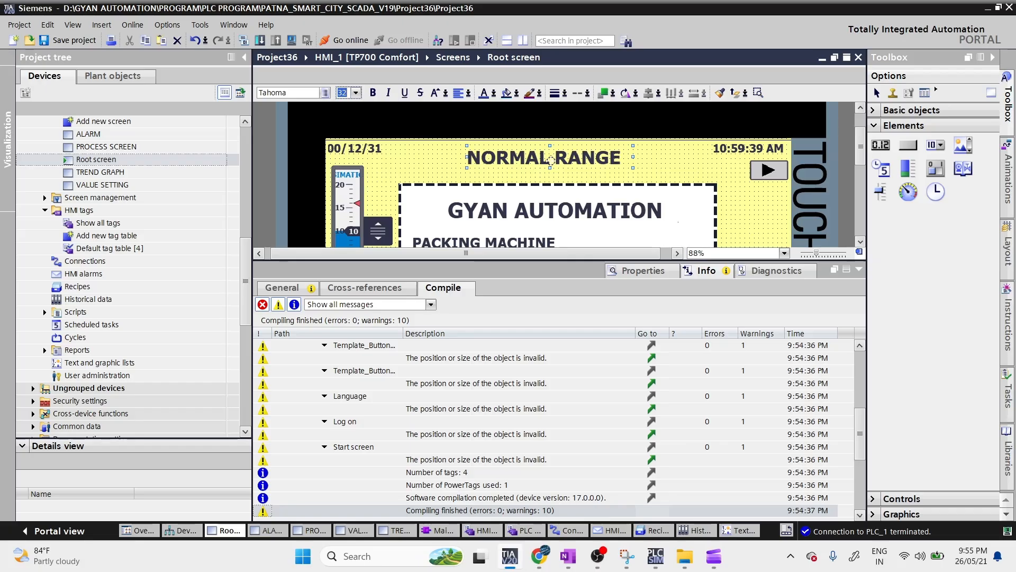
click(292, 41)
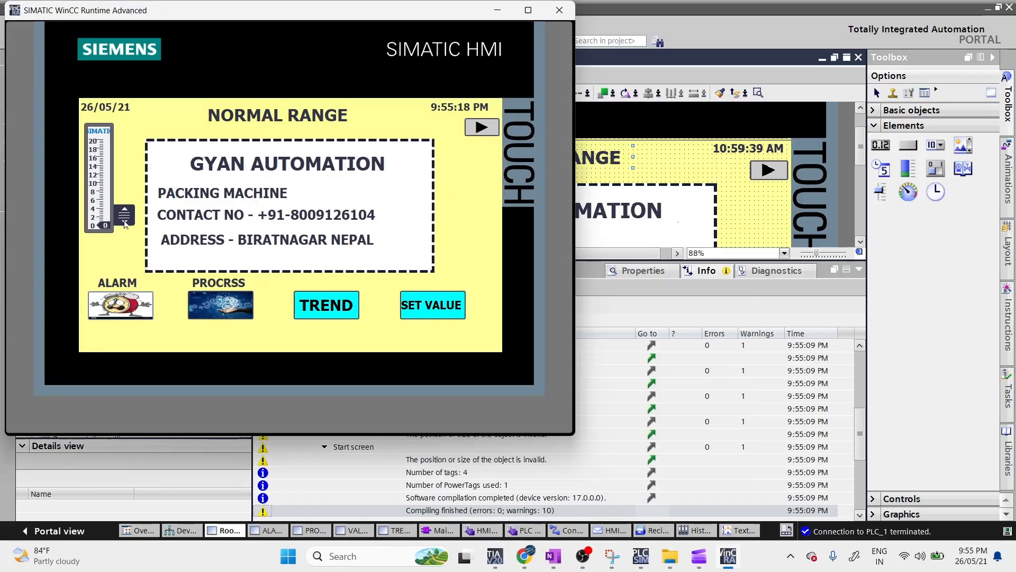
drag(126, 223, 127, 143)
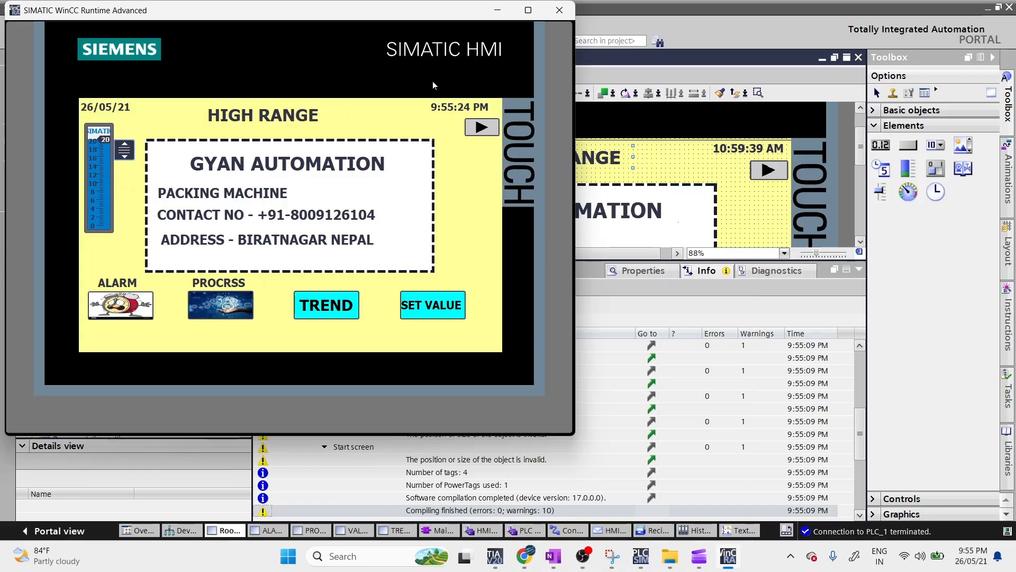
click(560, 10)
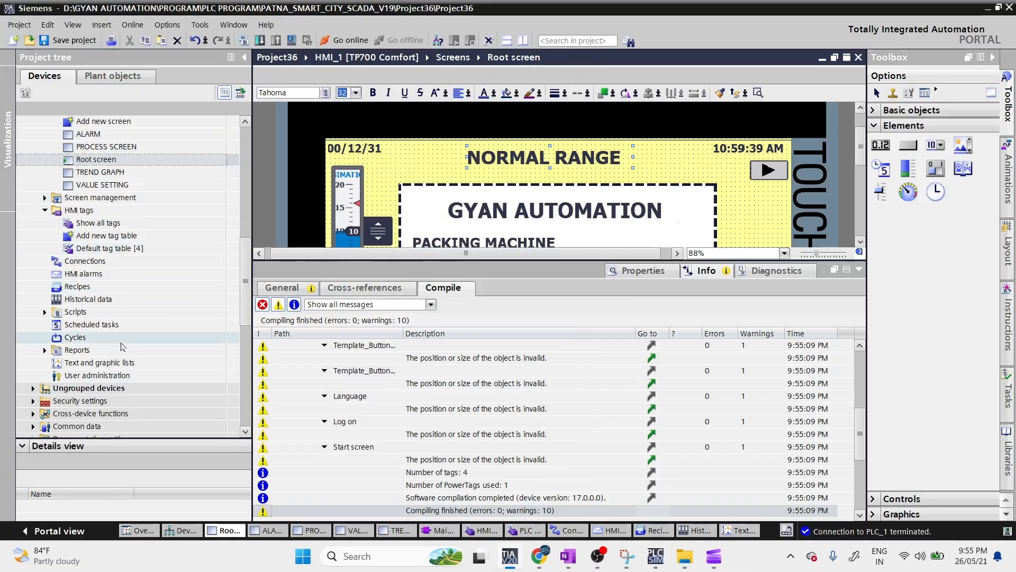
- Create a graphic list named LIGHT in the HMI's text and graphic lists
double_click(116, 362)
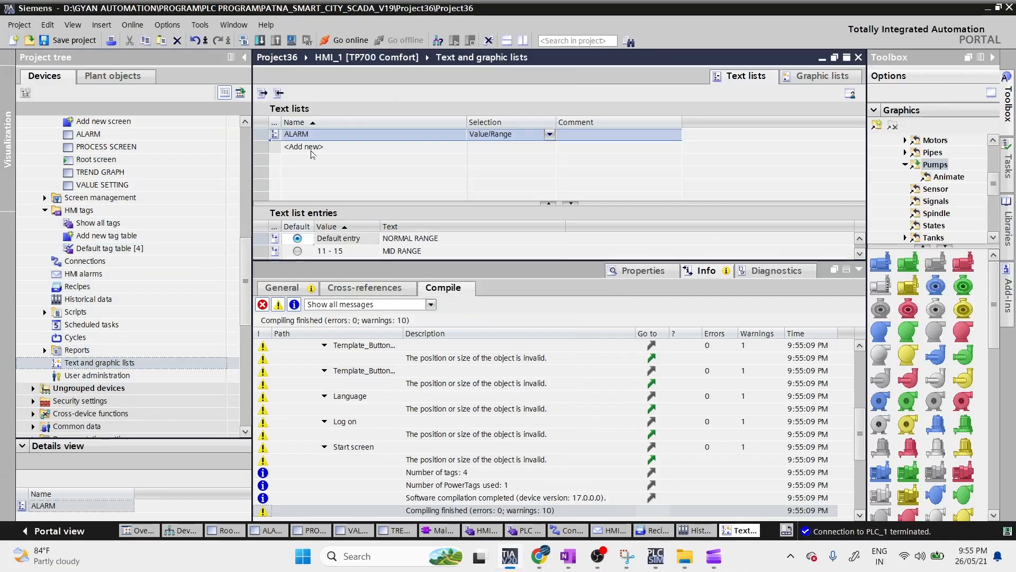
drag(344, 262, 364, 344)
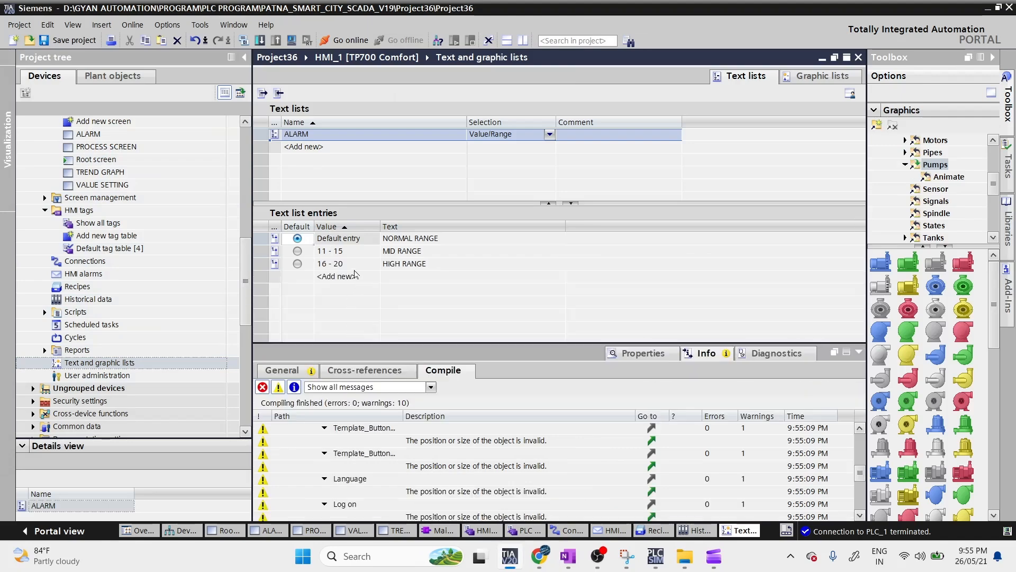
click(818, 76)
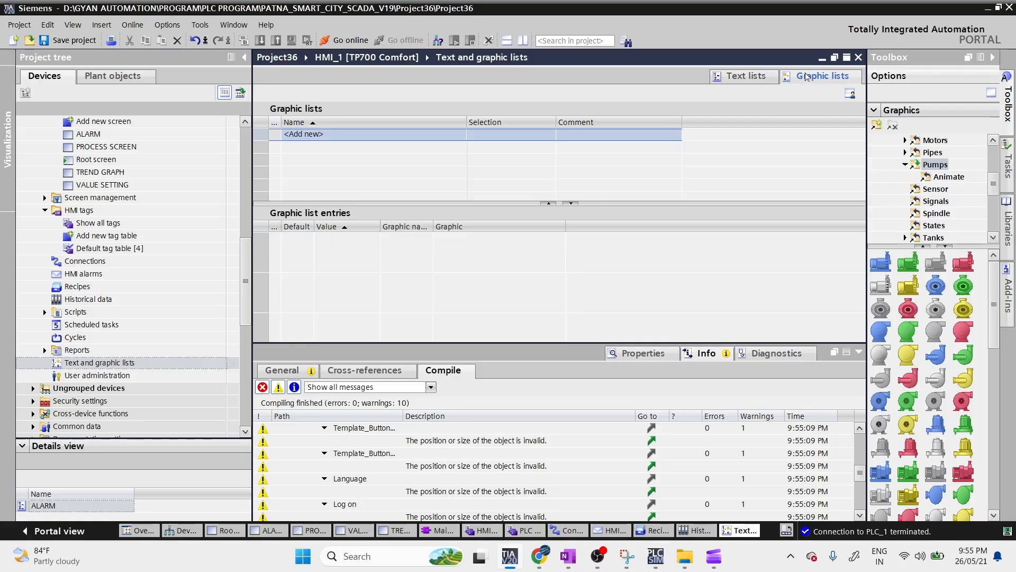
click(347, 136)
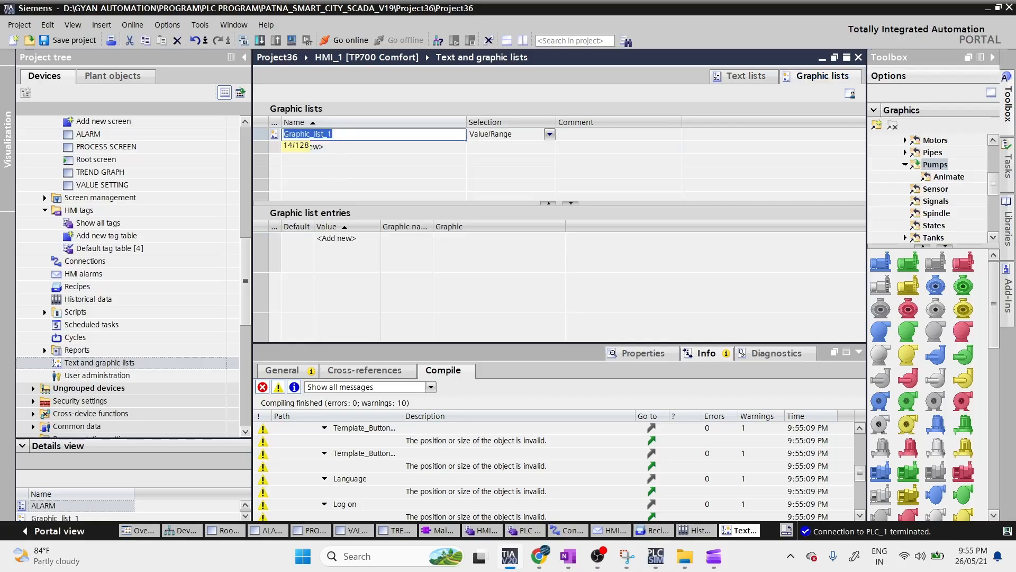
text(LIGHT)
key(Return)
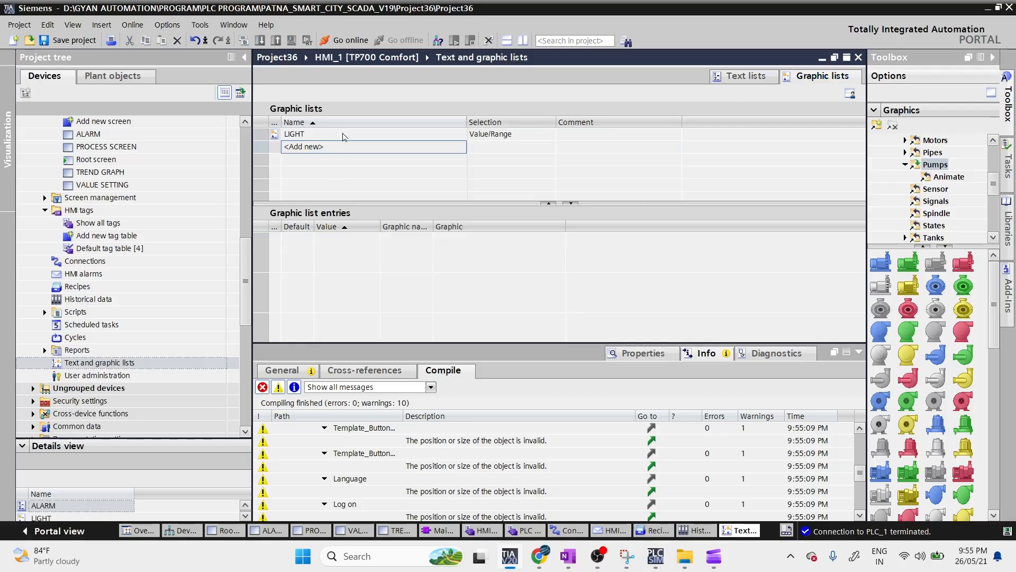
- Add entries with the value ranges 0 - 5, 6 - 10 and 11 - 15 to the LIGHT graphic list
click(345, 136)
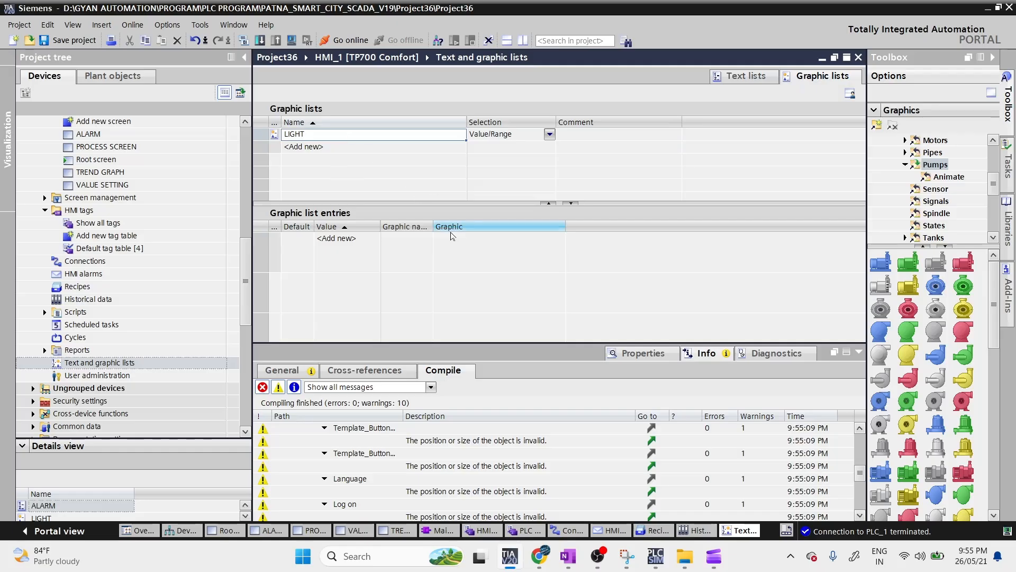
click(339, 244)
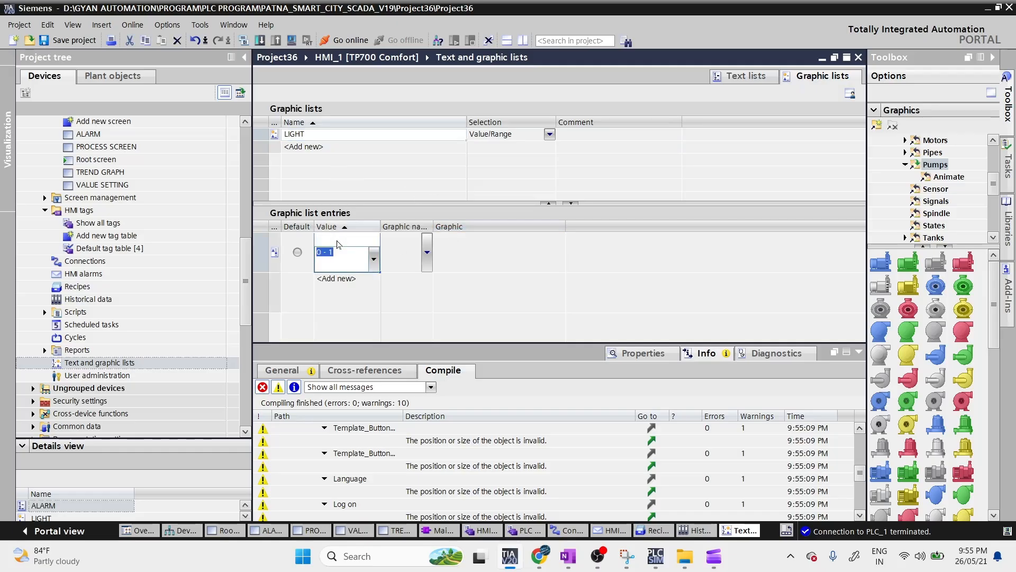
text(0-5)
key(Return)
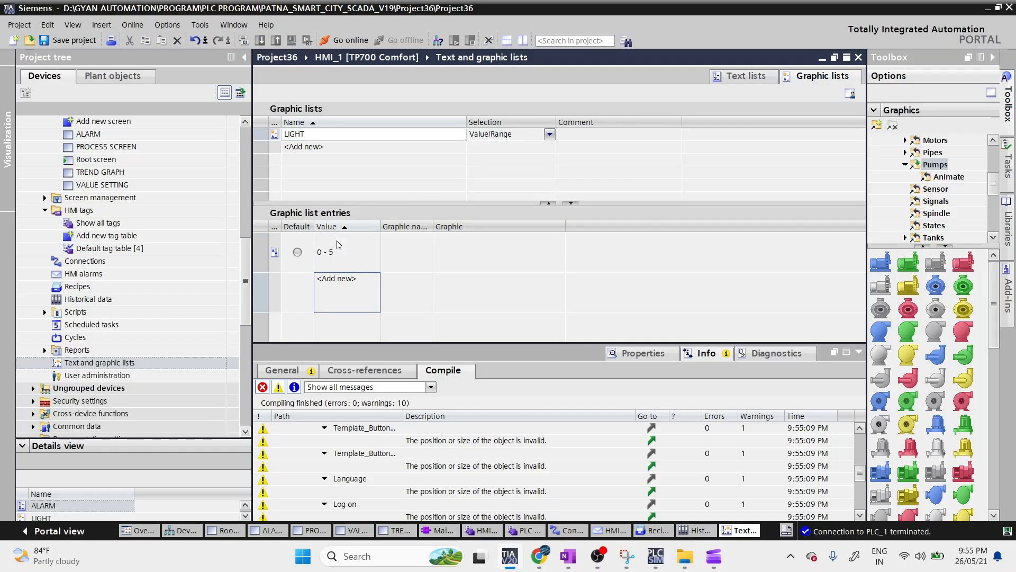
click(334, 295)
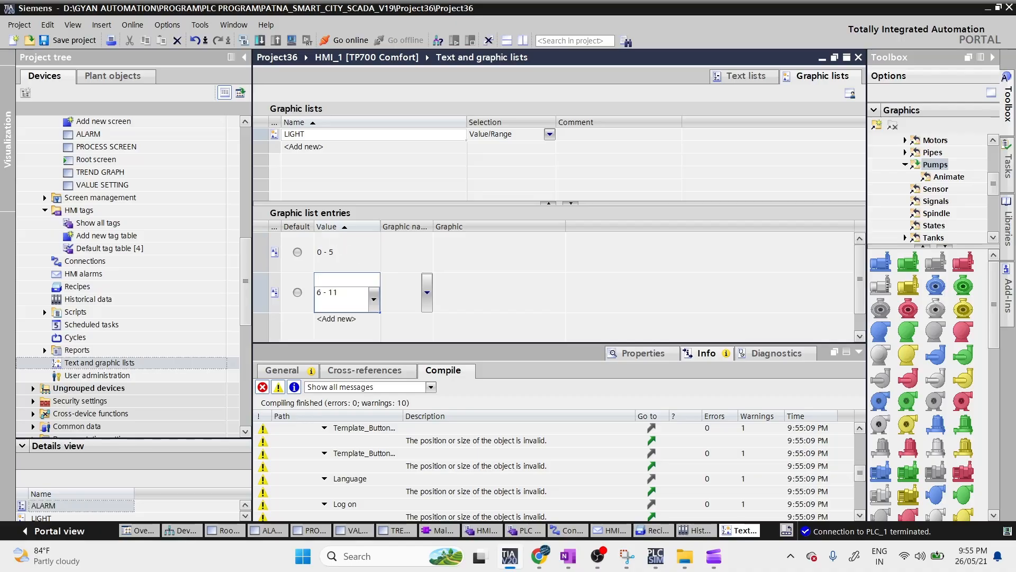
key(Return)
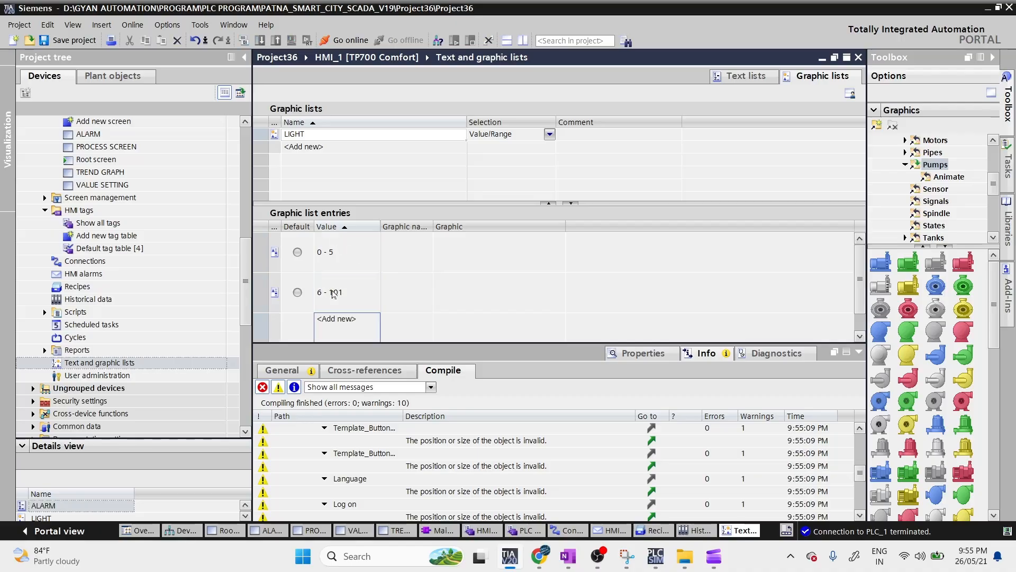
click(337, 299)
key(End)
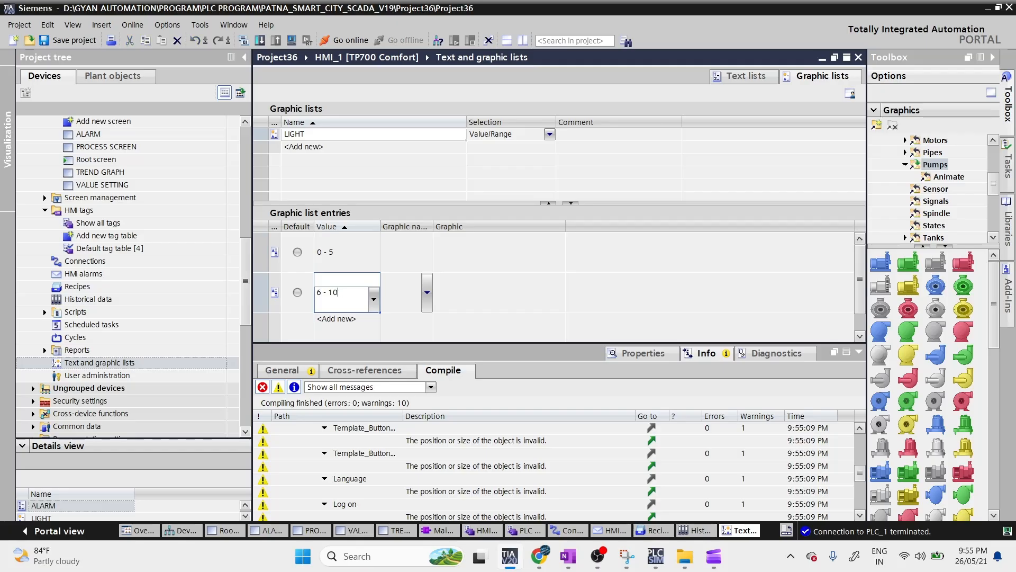
key(Return)
double_click(346, 320)
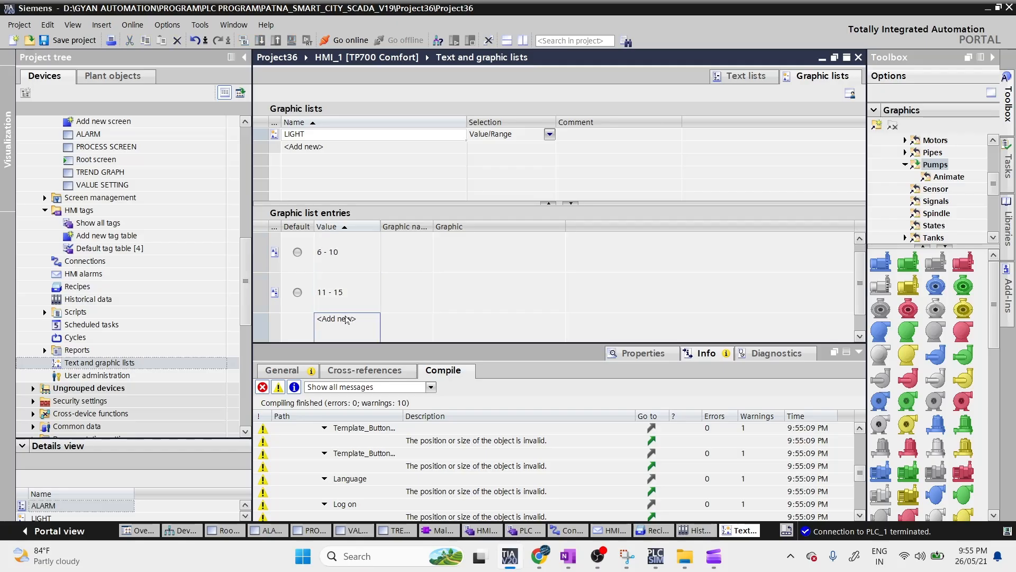
- Add an entry with the value range 16 - 20 to the LIGHT graphic list
click(339, 294)
key(End)
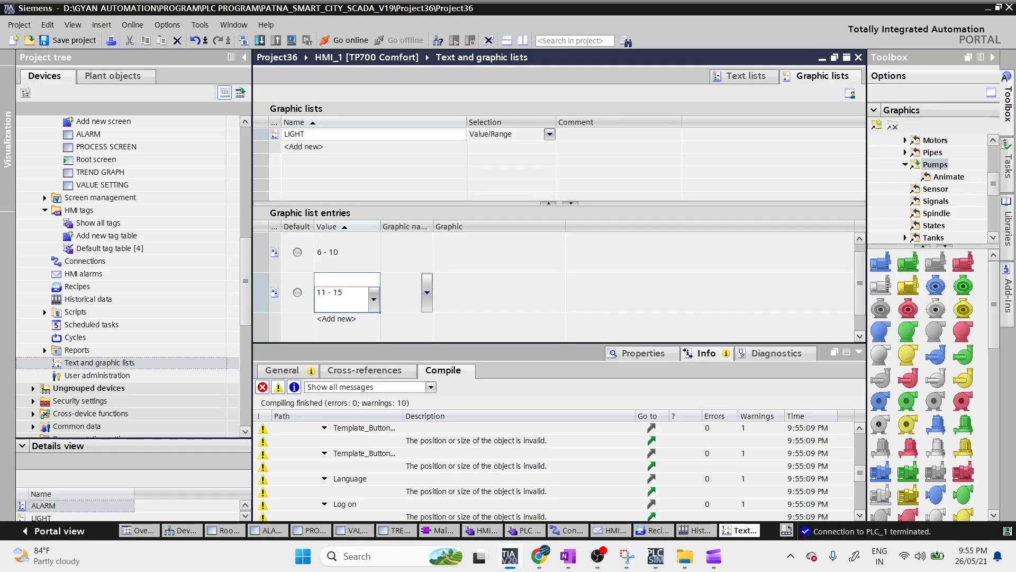
key(Return)
double_click(358, 319)
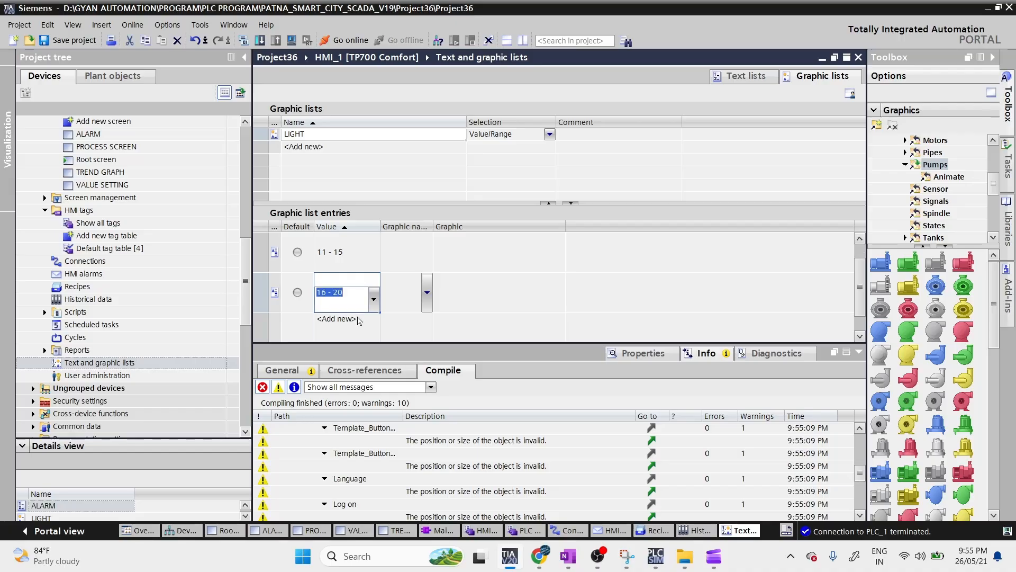
click(405, 289)
scroll(404, 289, up, 2)
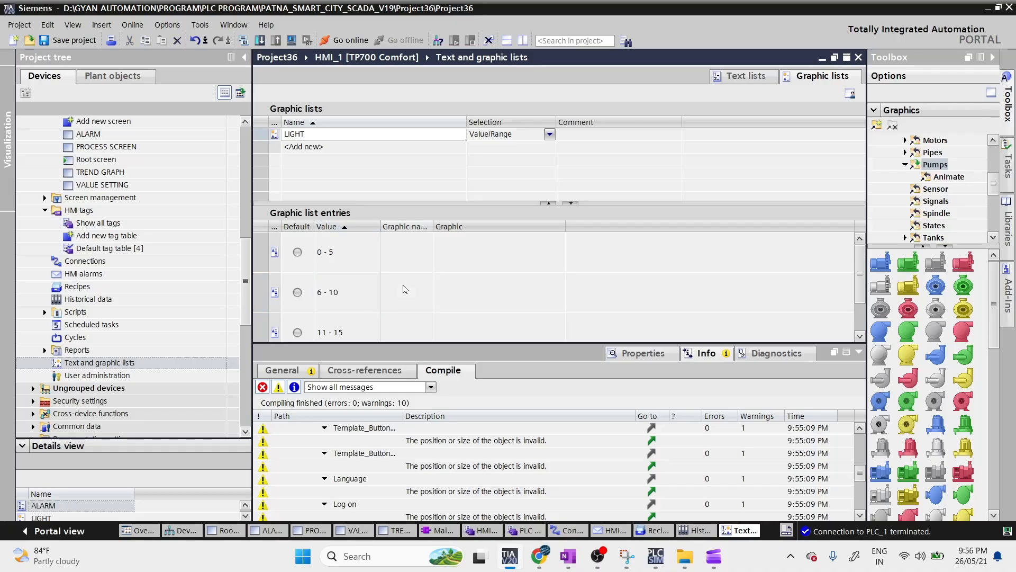
- Browse the library's automation, industries and Infrastructure [SVG] graphics folders for an image for the 0 - 5 entry
click(378, 258)
click(447, 249)
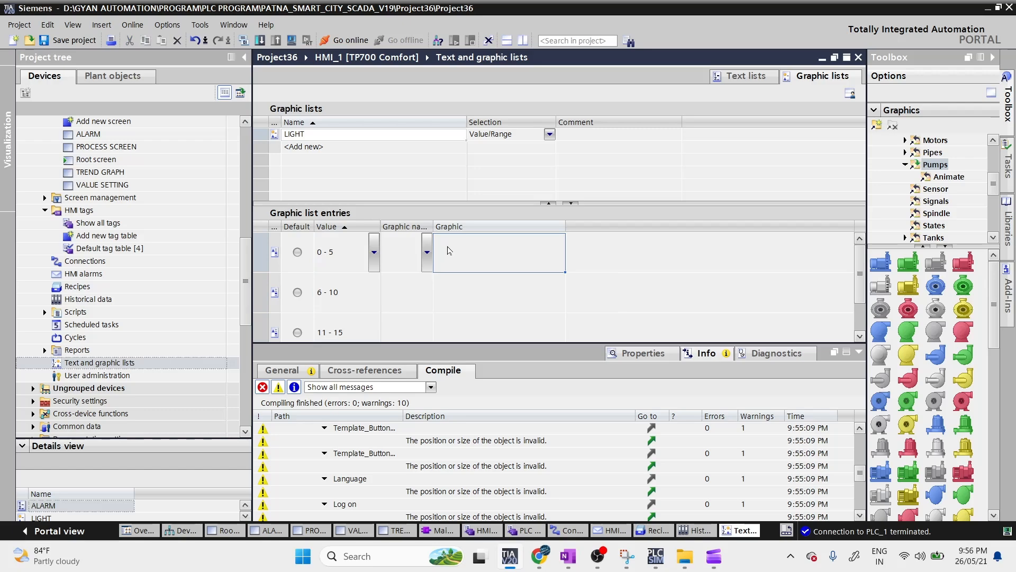
click(906, 165)
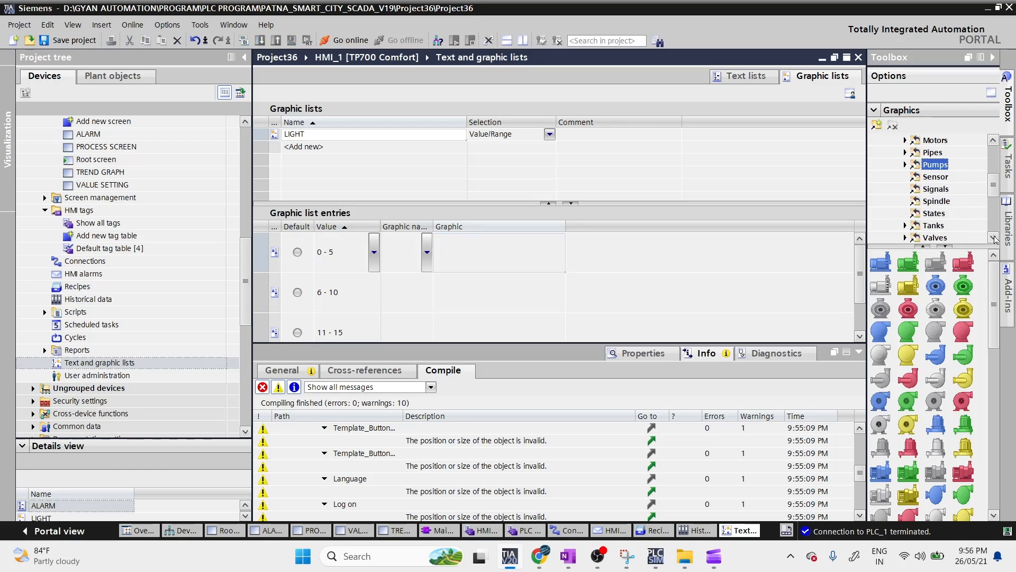
scroll(996, 240, down, 2)
click(894, 201)
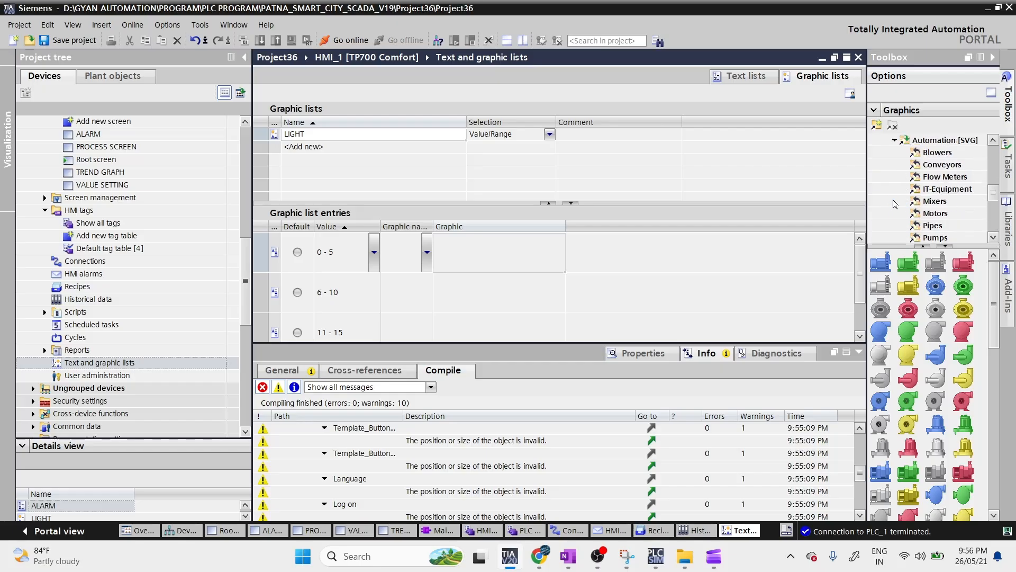
scroll(956, 223, down, 2)
click(894, 225)
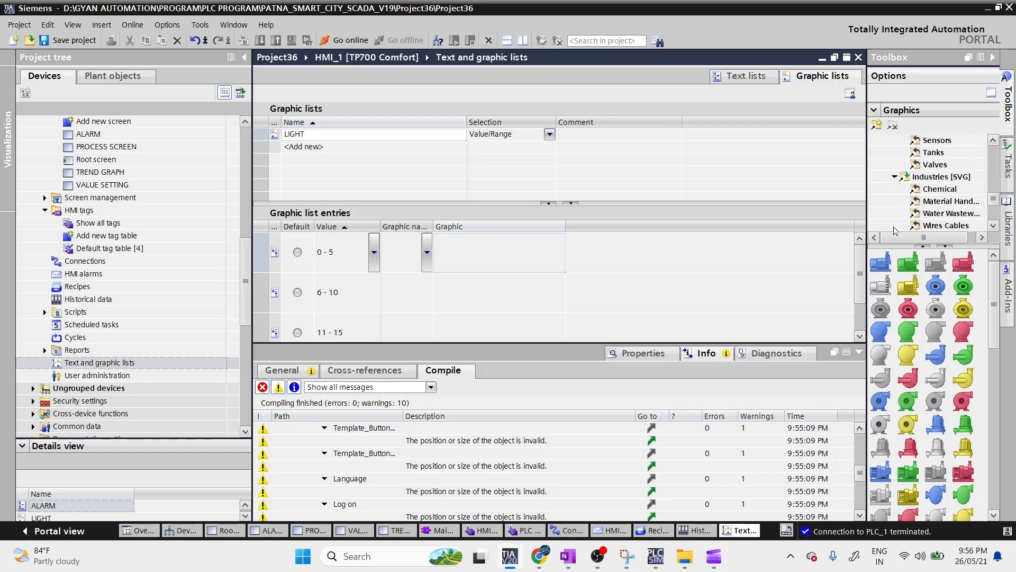
scroll(903, 212, down, 3)
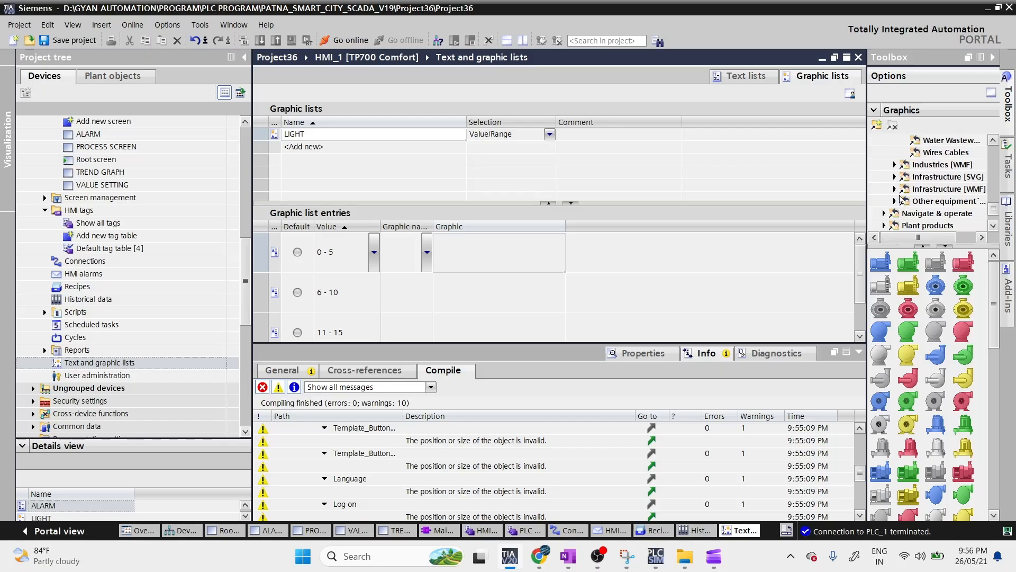
click(894, 165)
scroll(926, 205, down, 3)
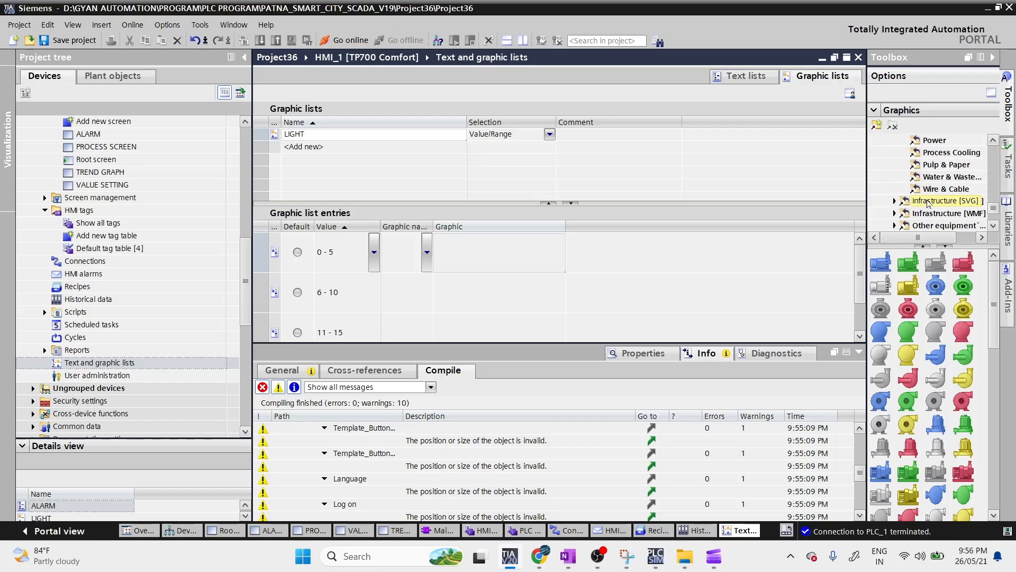
click(895, 201)
scroll(915, 213, down, 3)
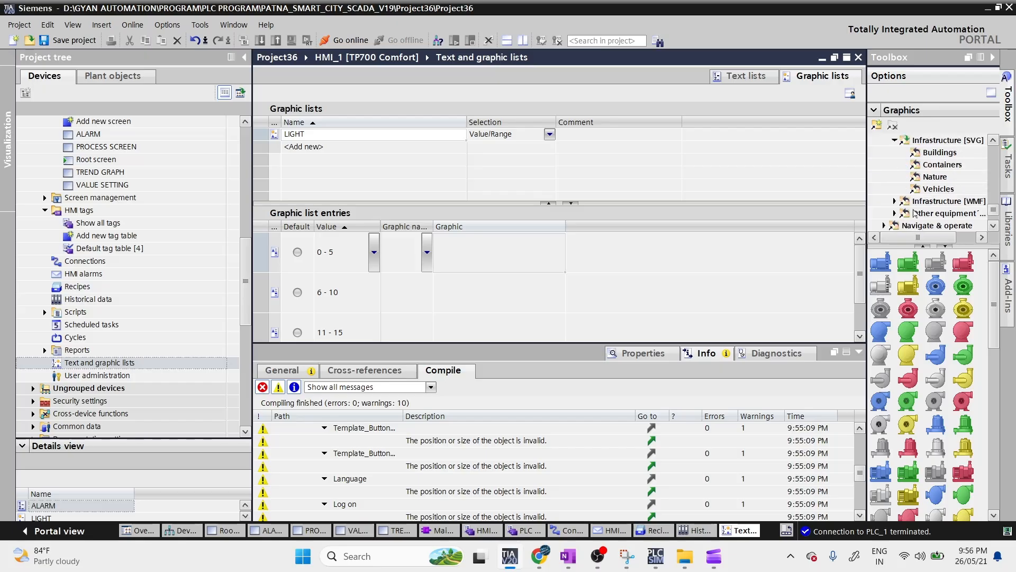
click(920, 180)
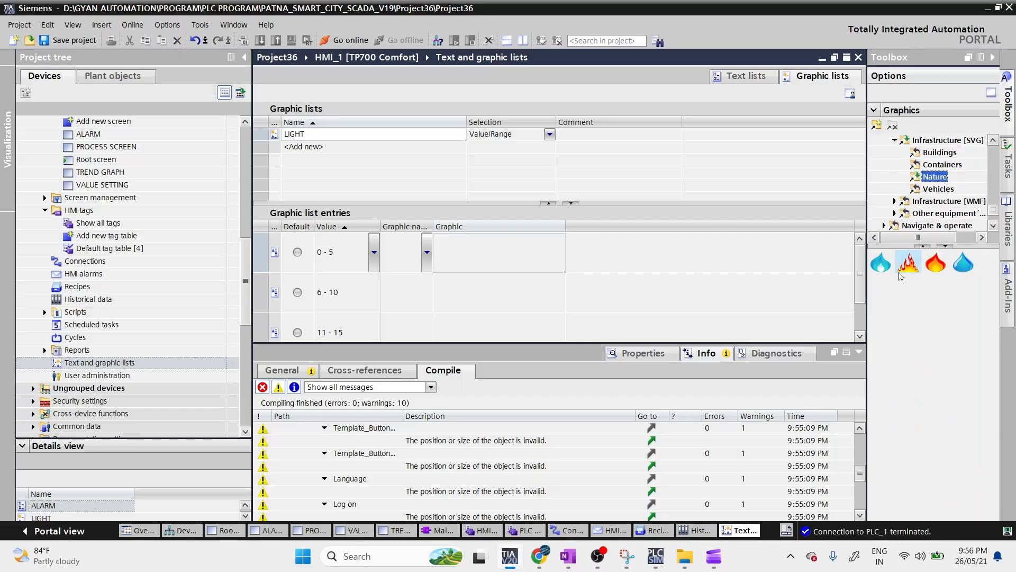
- Assign the blue flames graphic from the Infrastructure [WMF] Nature folder to the 0 - 5 entry
click(894, 201)
scroll(920, 206, down, 3)
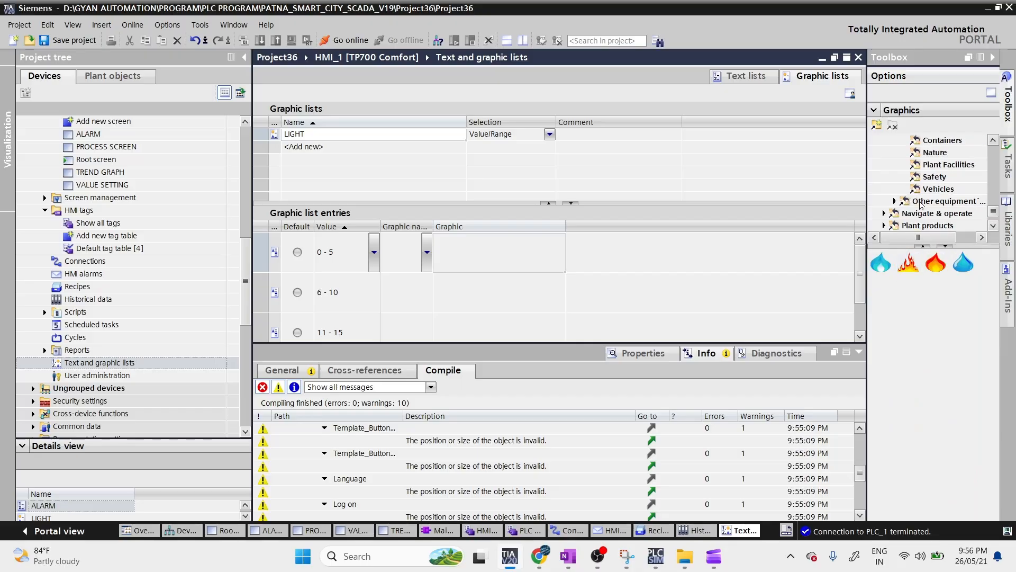
click(930, 154)
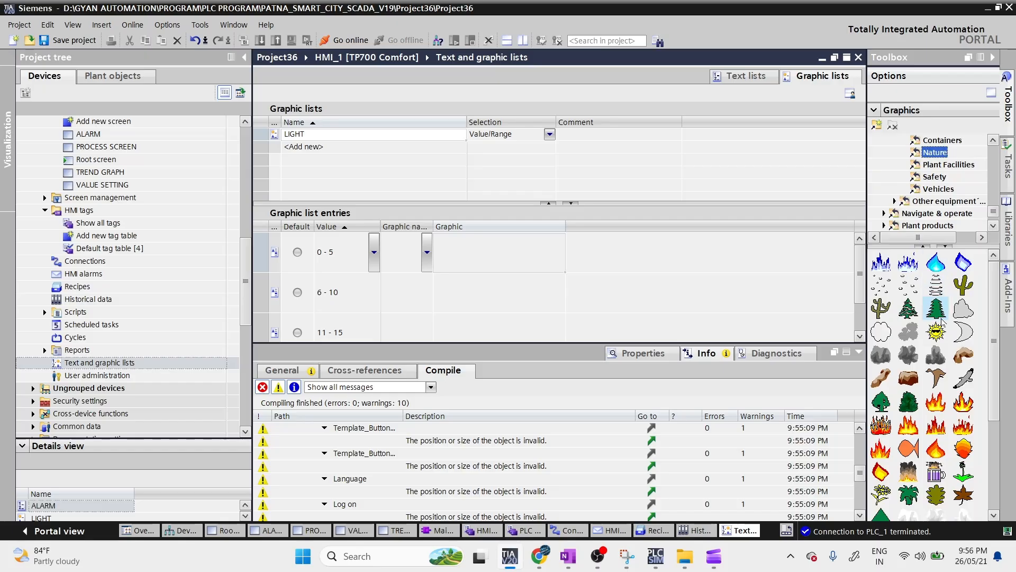
drag(881, 262, 535, 267)
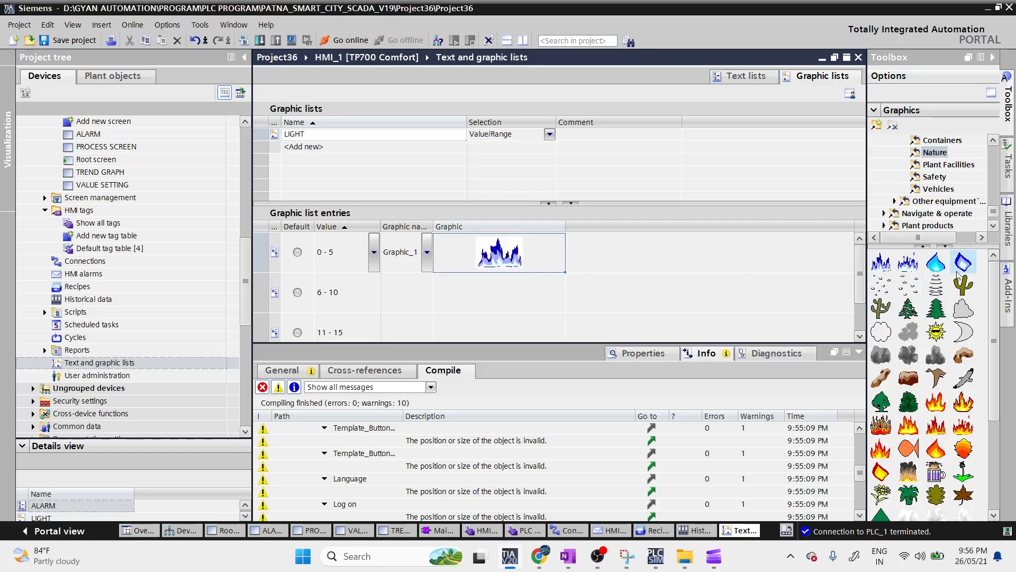
- Assign flame graphics to the 6 - 10 and 11 - 15 entries and a plant graphic to the 16 - 20 entry
scroll(993, 291, down, 2)
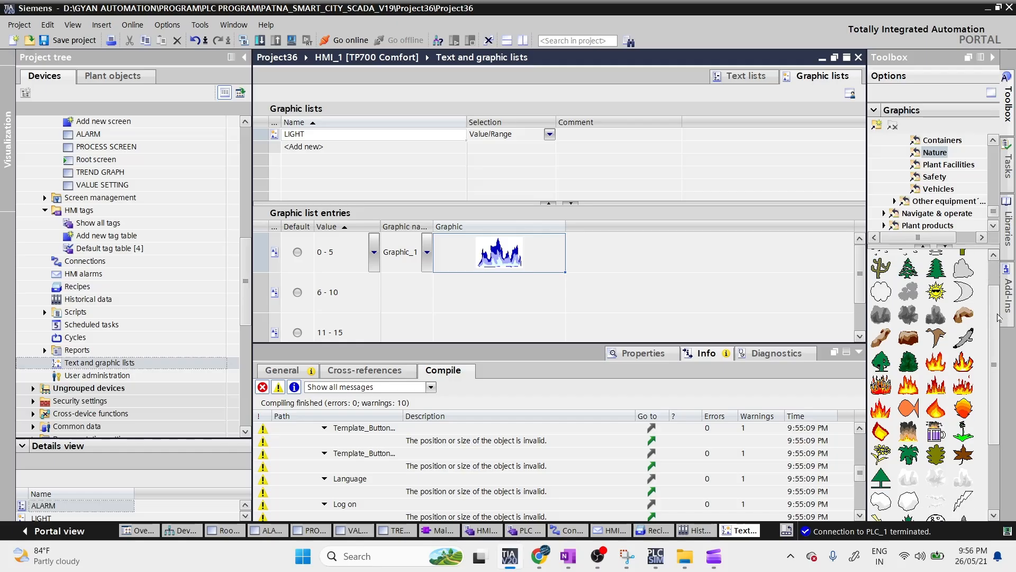
click(562, 294)
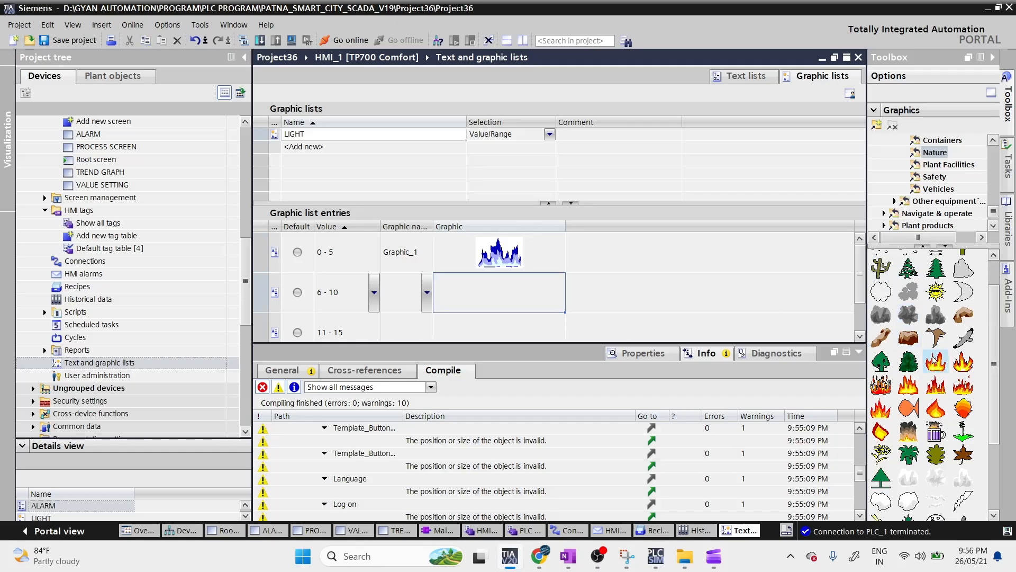
drag(936, 362, 498, 293)
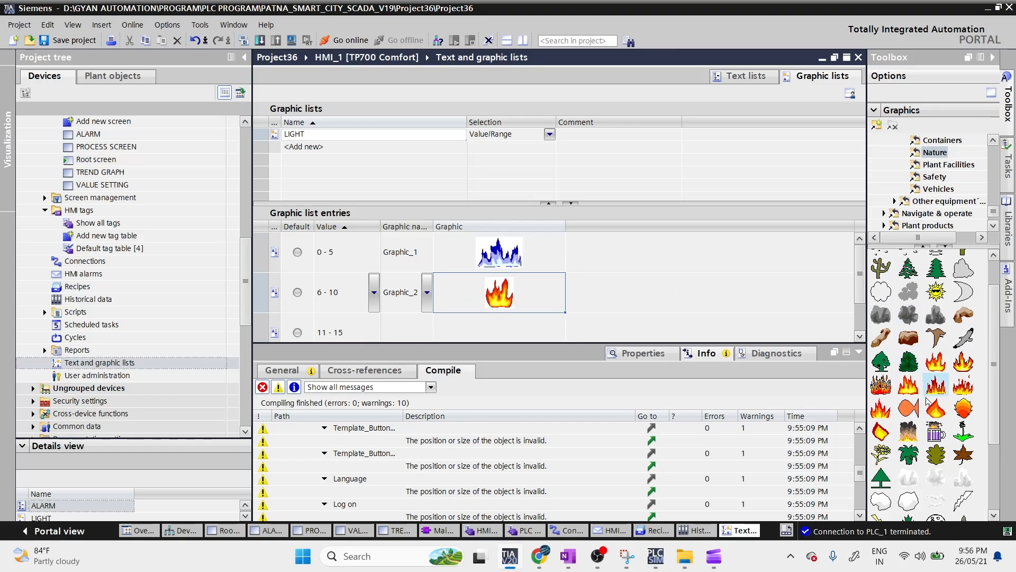
drag(963, 411, 494, 245)
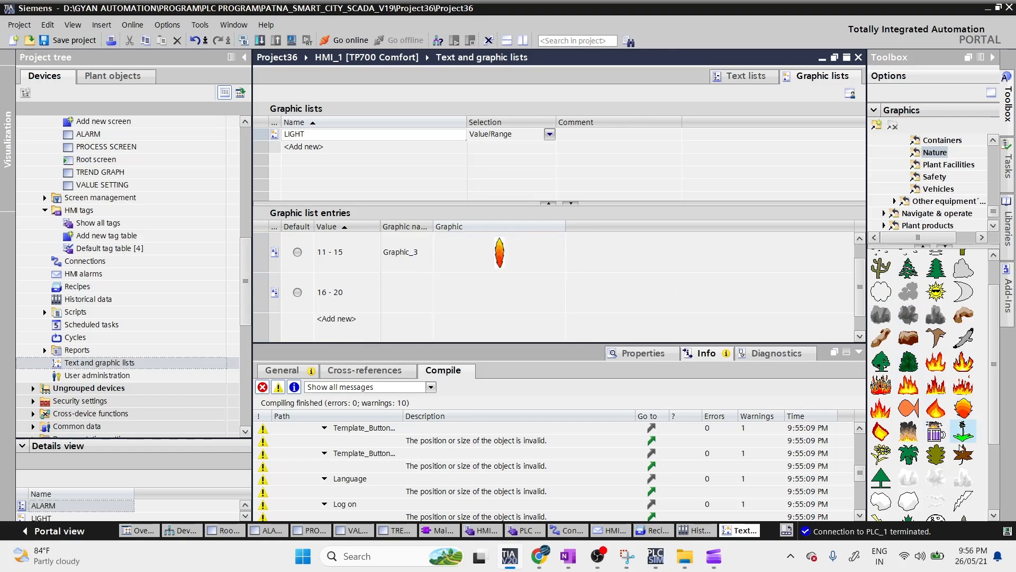
drag(963, 454, 479, 301)
- Place a copy of the LIGHT graphic list on the Root screen as a graphic I/O field, right of the GYAN AUTOMATION title
scroll(479, 300, up, 2)
click(498, 291)
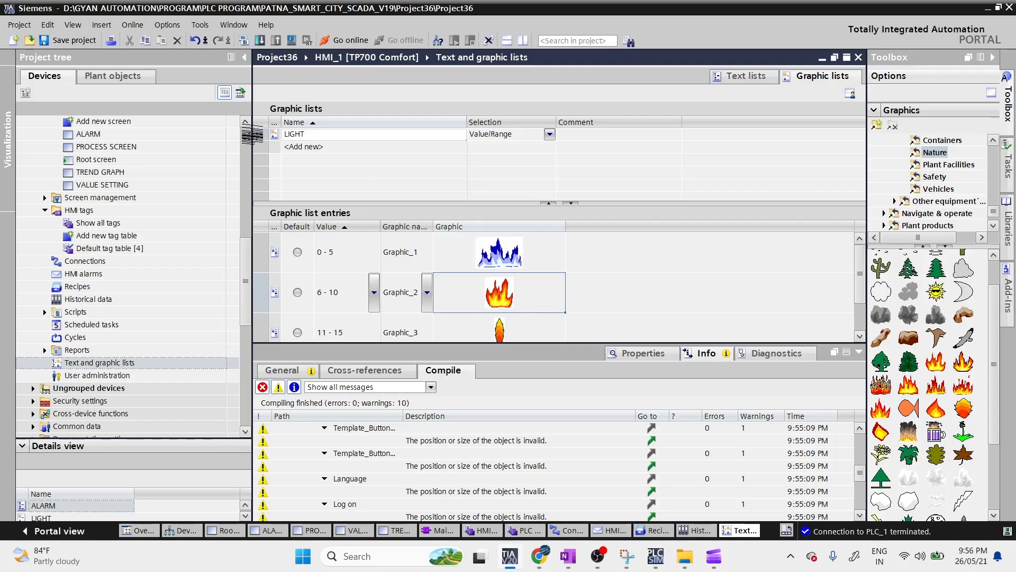
click(260, 135)
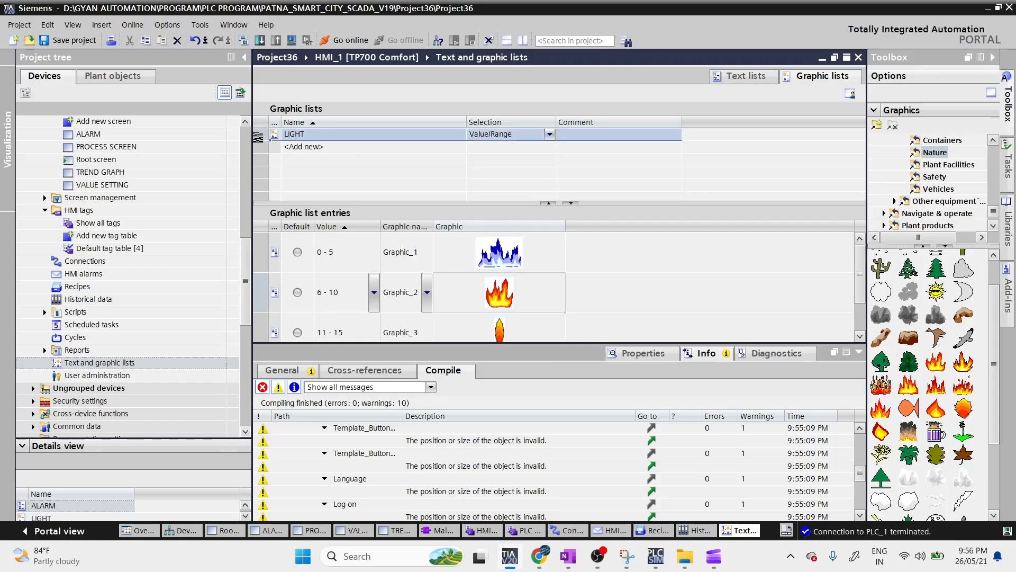
double_click(98, 160)
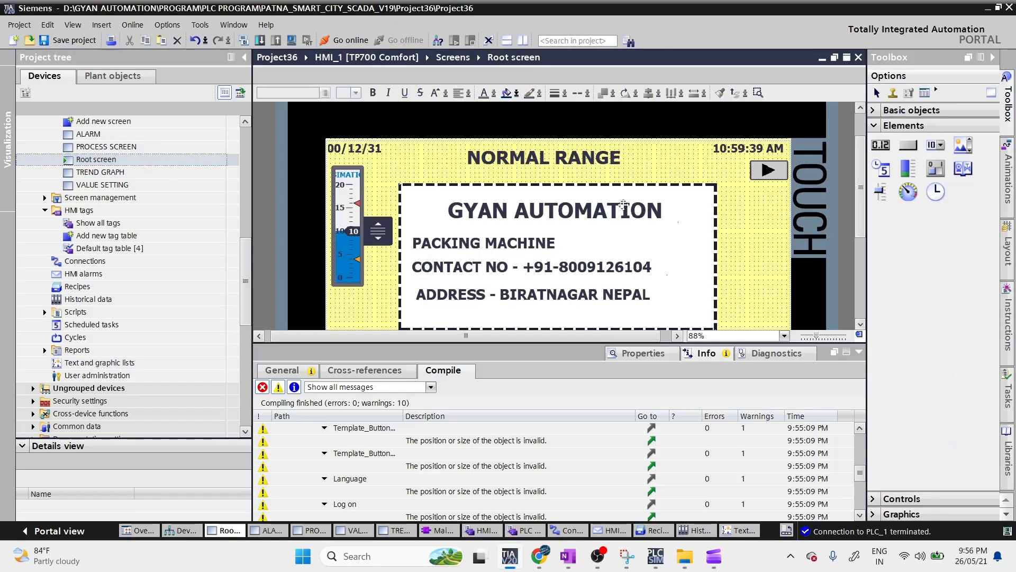
key(ctrl+v)
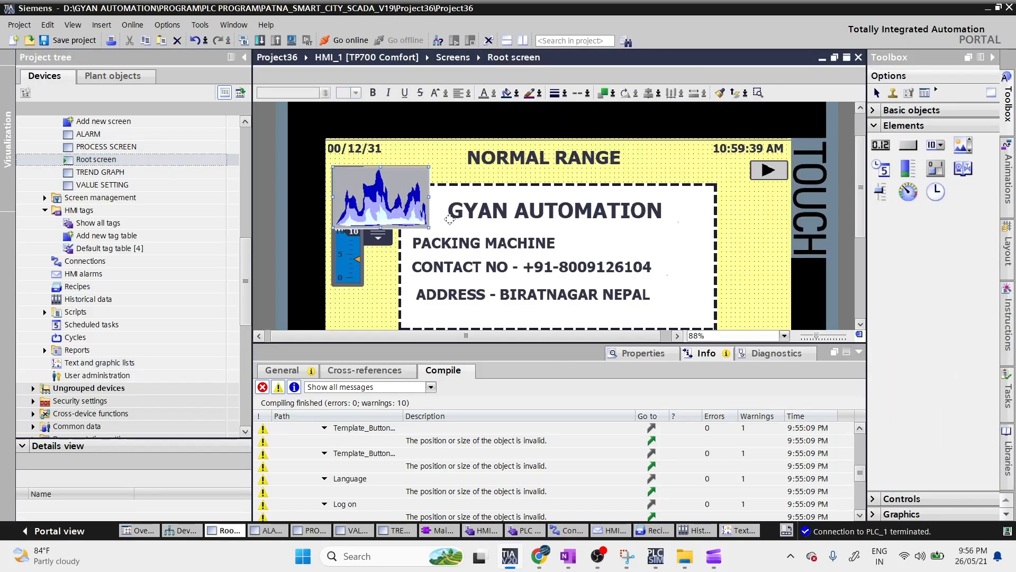
drag(412, 220, 752, 250)
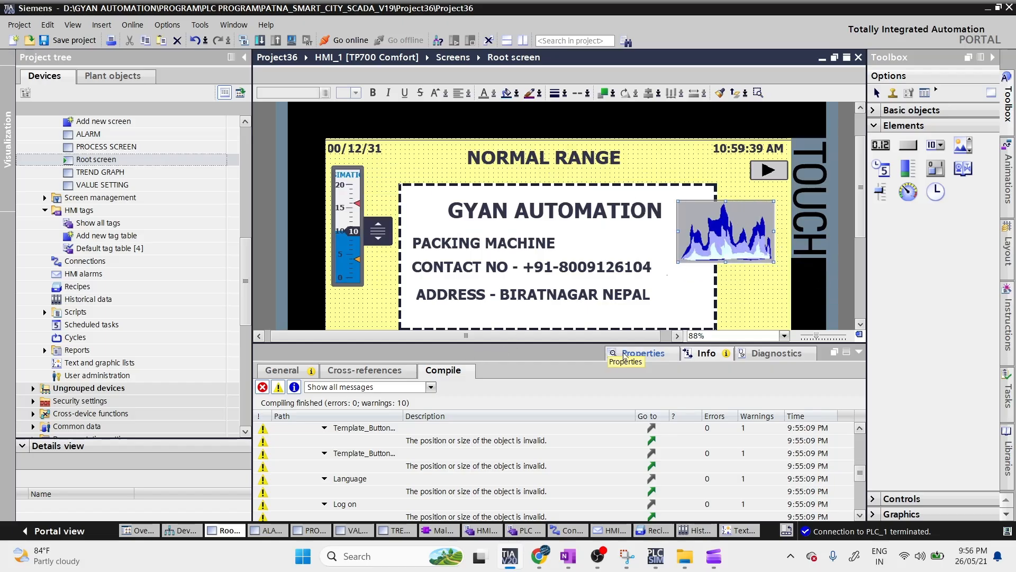
- Set the graphic I/O field's background fill pattern to Transparent
click(644, 354)
click(288, 370)
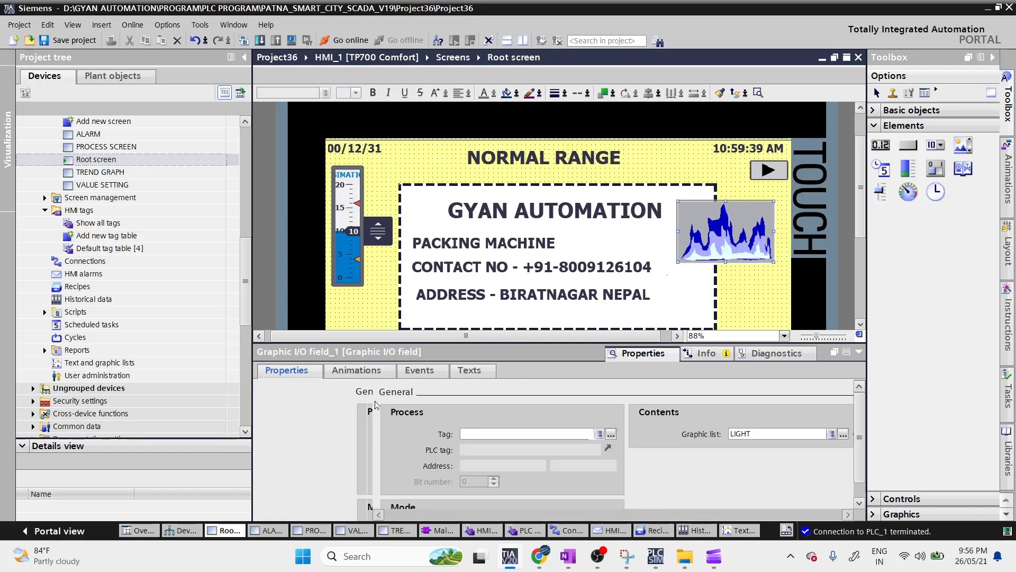
click(306, 420)
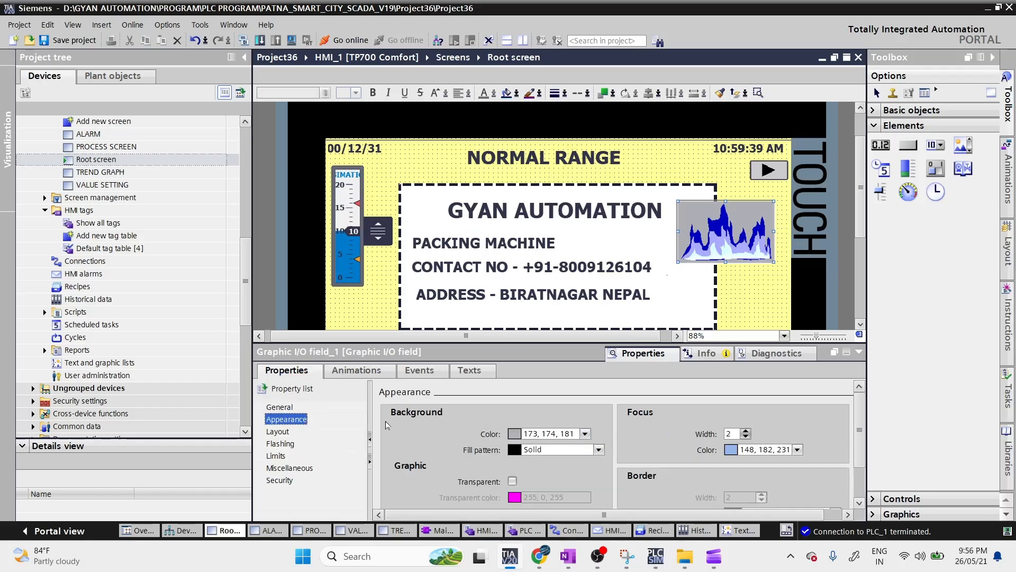
click(535, 450)
click(538, 461)
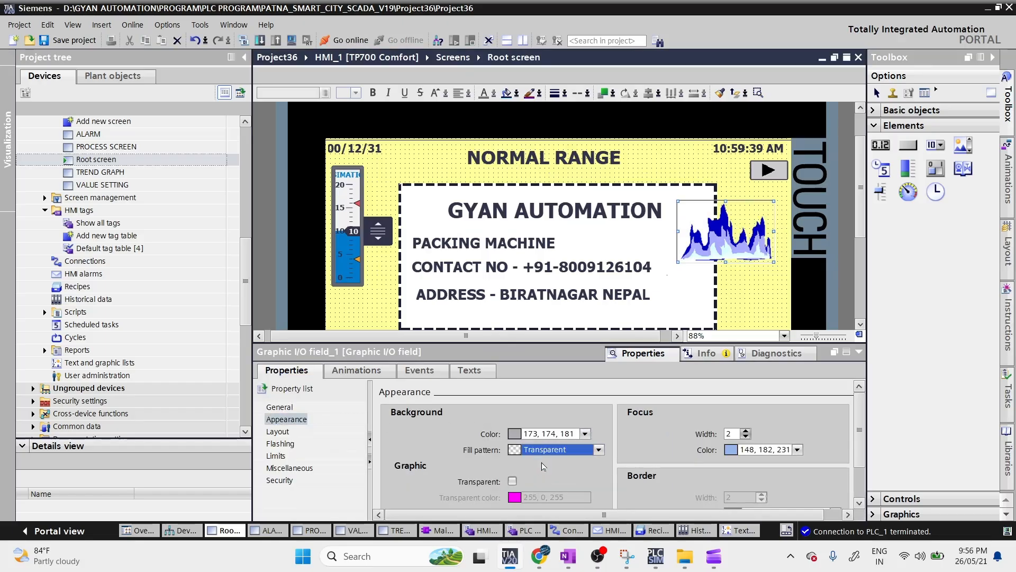
- Set the graphic I/O field's focus width to 1 and its border style to Solid
click(747, 438)
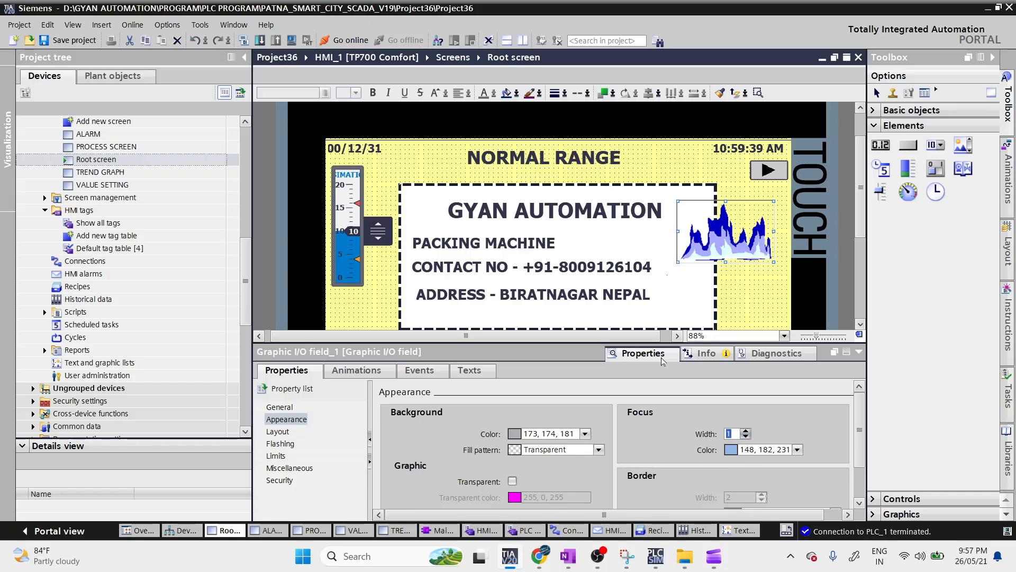
drag(662, 343, 662, 273)
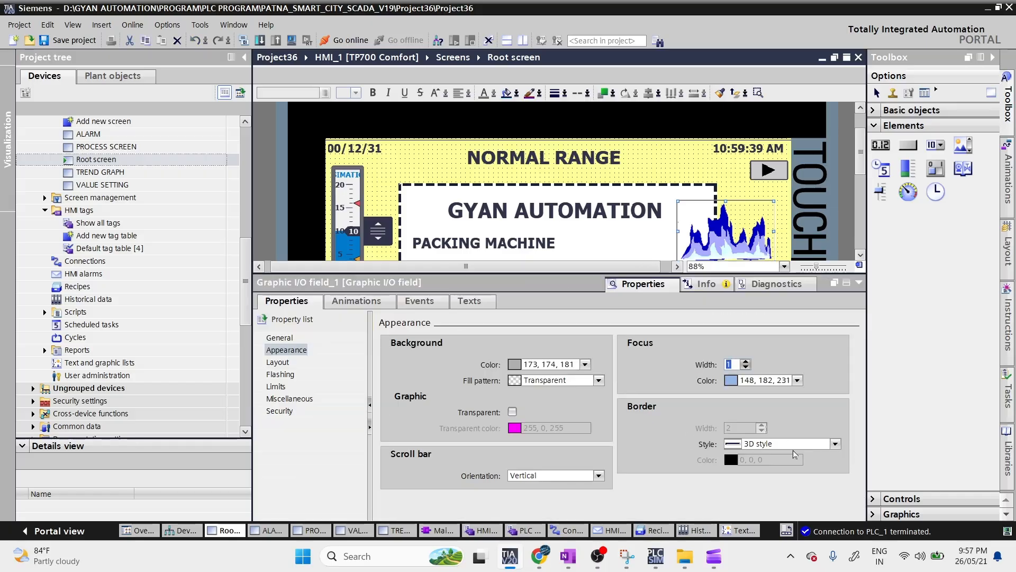
click(793, 449)
click(750, 467)
click(747, 450)
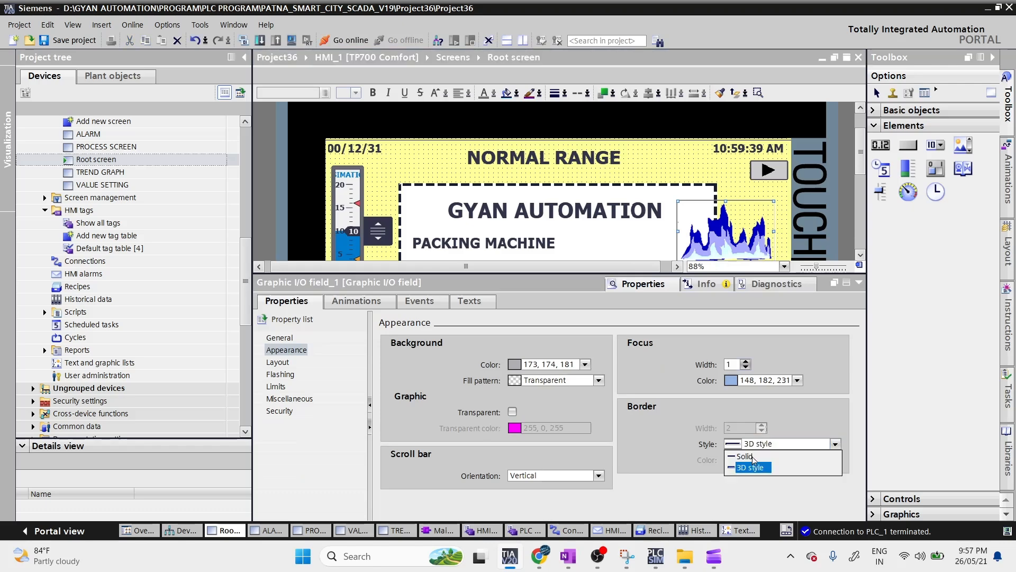
click(746, 456)
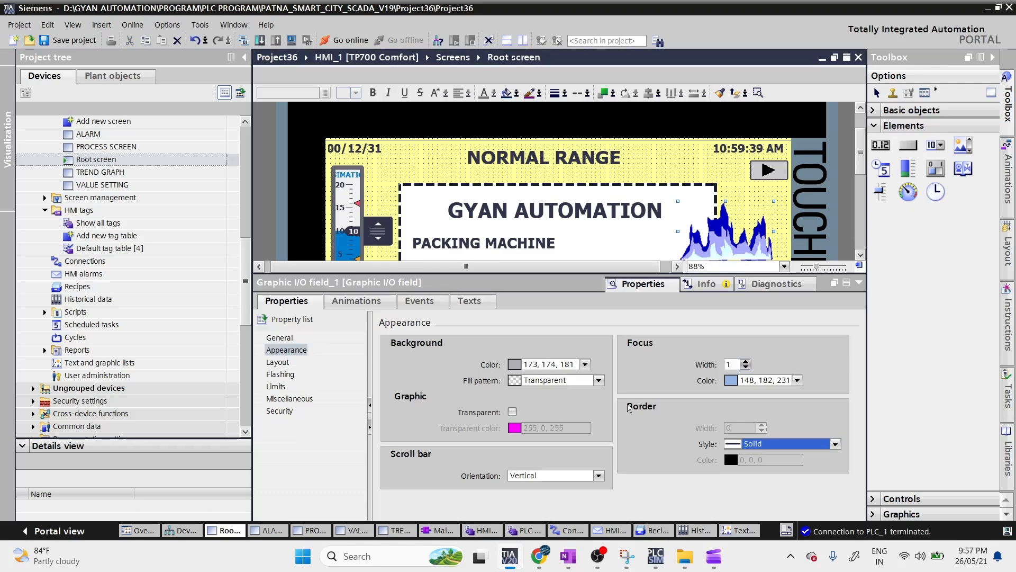
- Assign the HMI tag VALUE as the graphic I/O field's process tag
click(280, 338)
click(596, 365)
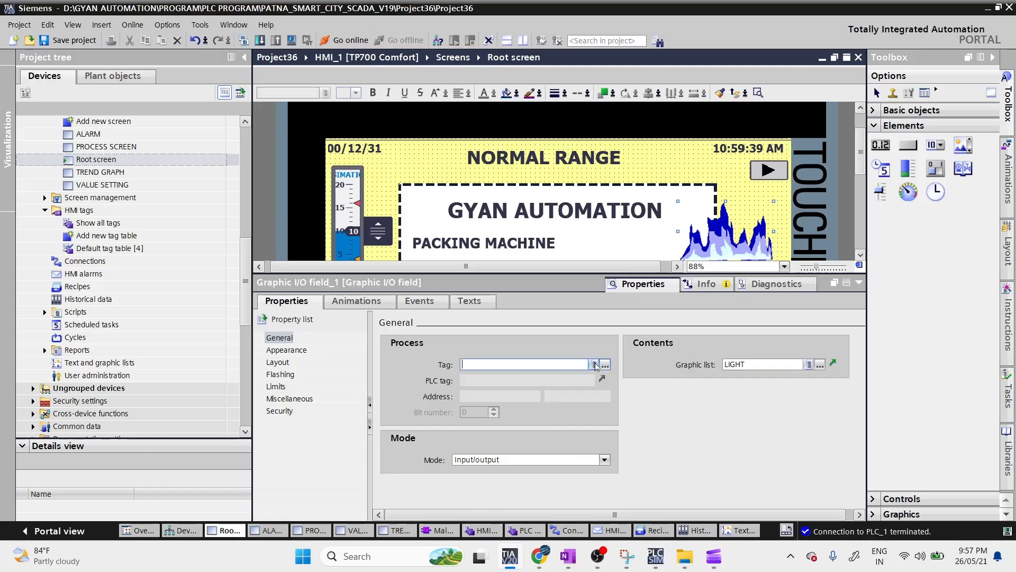
click(605, 365)
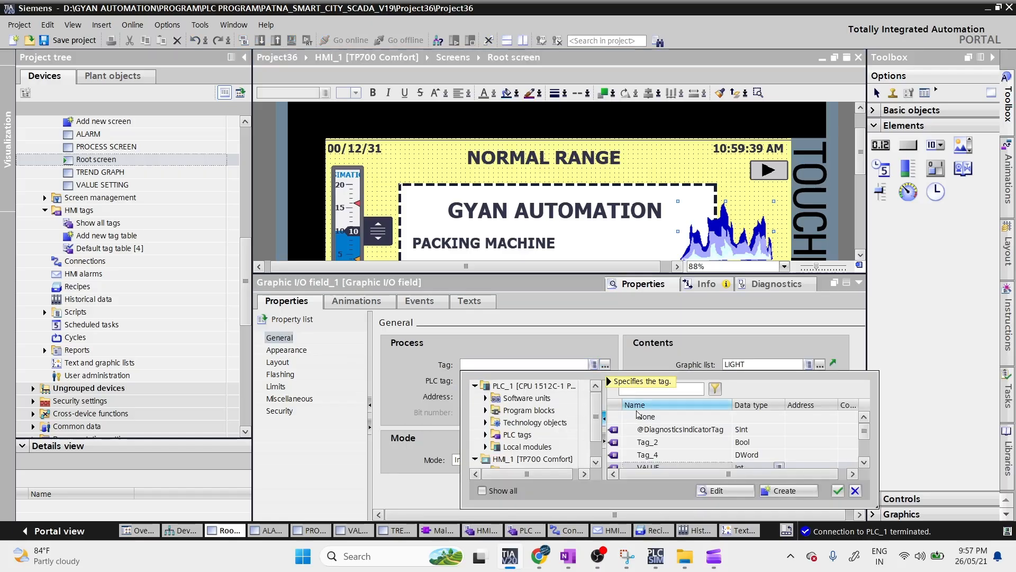
scroll(639, 415, down, 2)
double_click(665, 465)
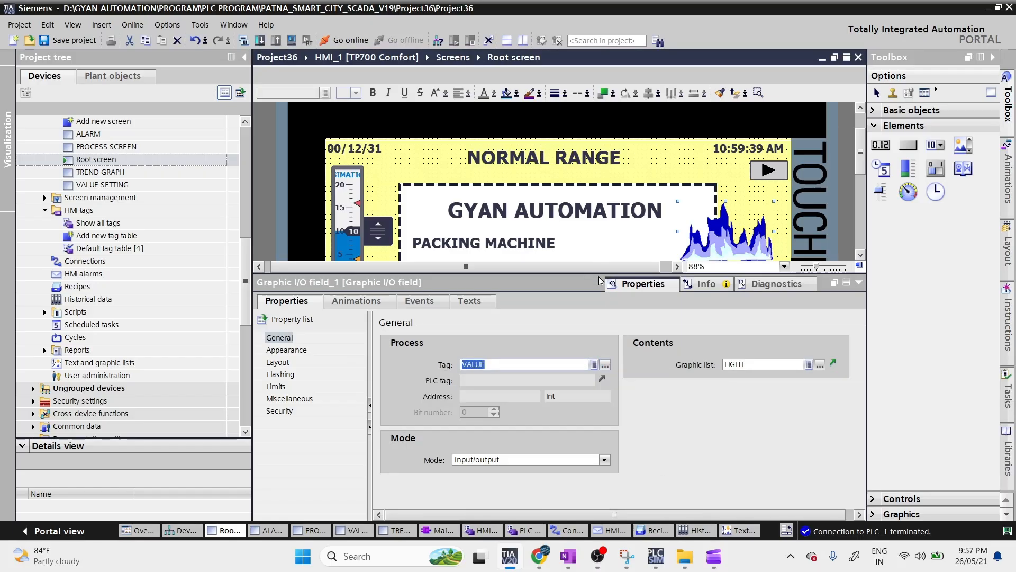
- Shift the graphic I/O field slightly up and right on the Root screen and start the HMI simulation
drag(600, 281, 609, 451)
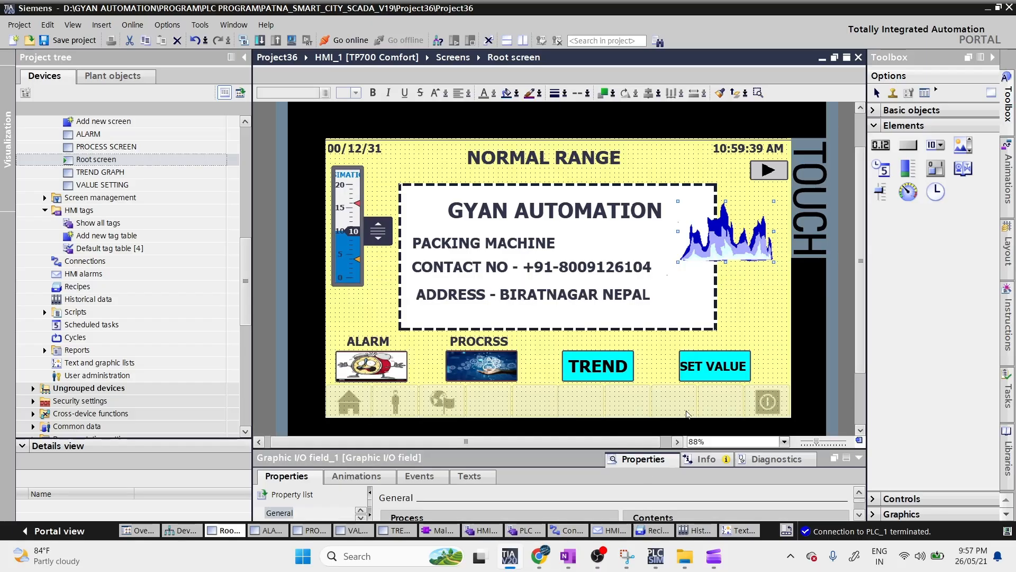
mouse_move(726, 260)
mouse_down()
mouse_move(743, 327)
mouse_move(742, 248)
mouse_up()
click(291, 40)
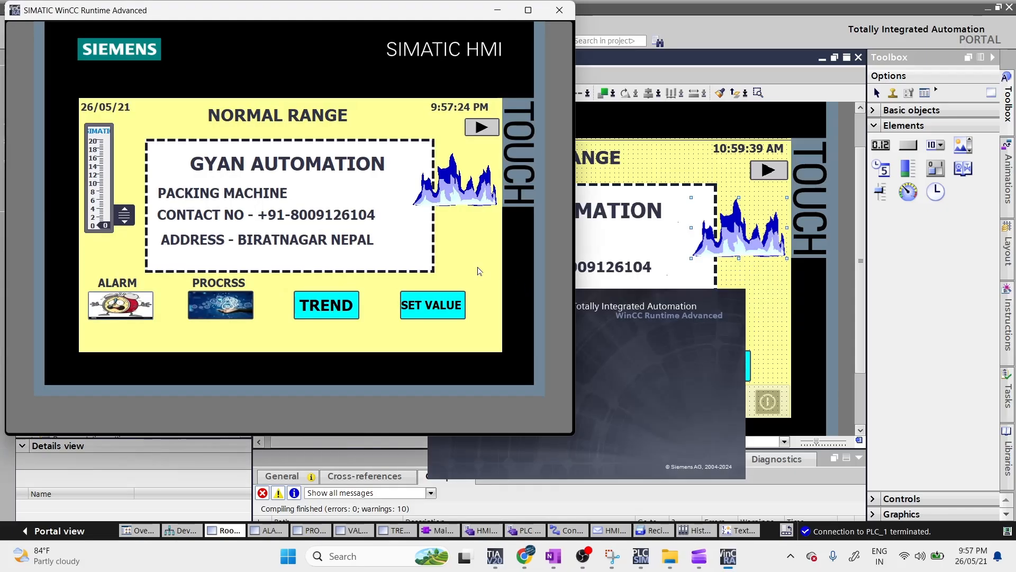
- Test the range text and graphic in the simulation by moving the slider up to 19, back to 0 and to 9, and close the simulation
click(123, 223)
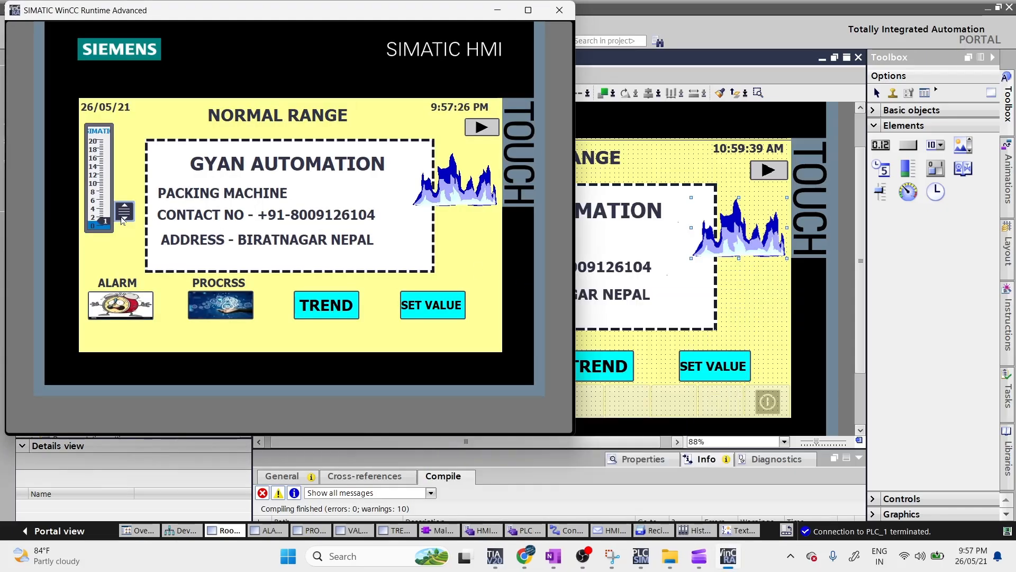
drag(122, 220, 149, 148)
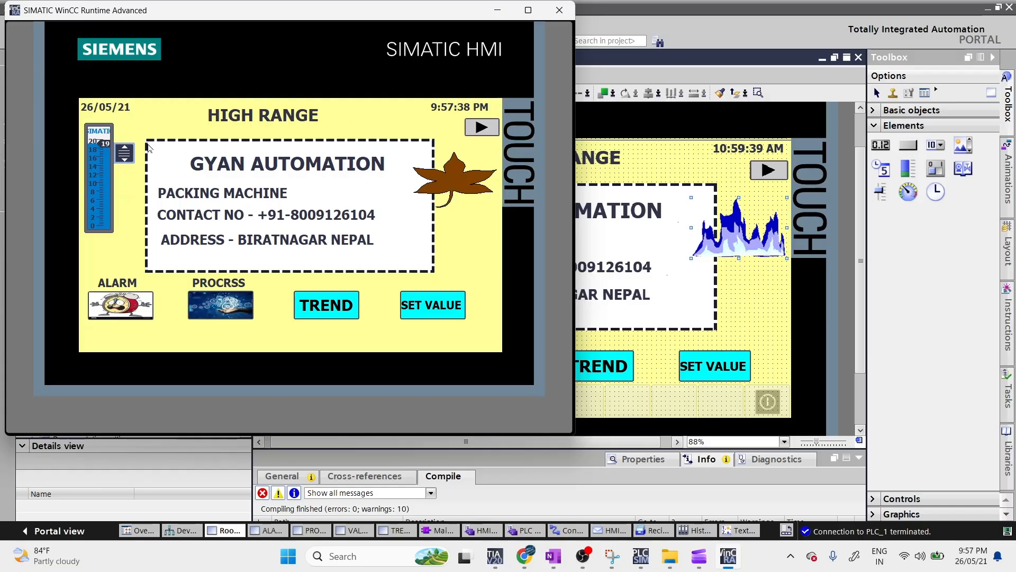
drag(149, 149, 156, 236)
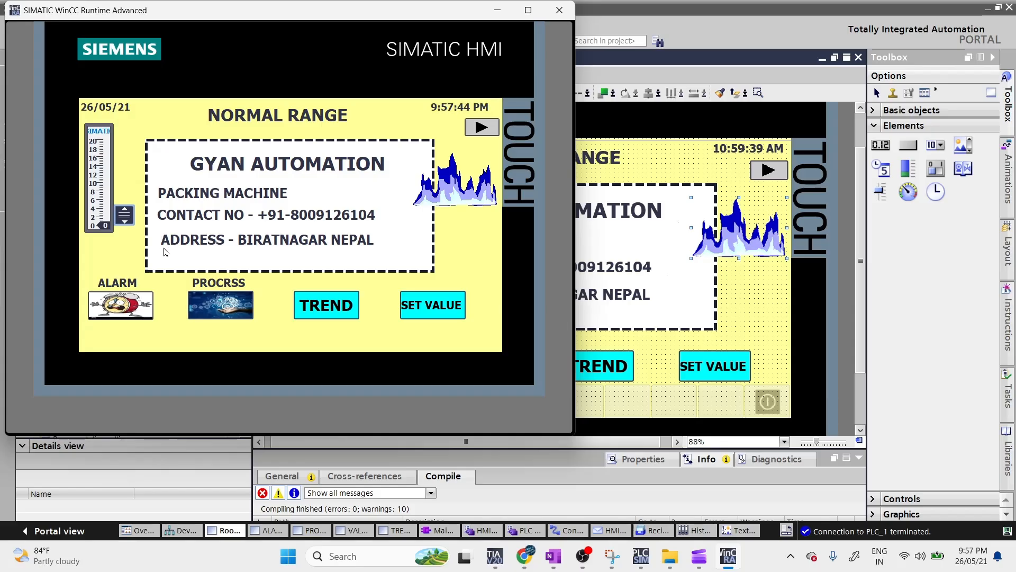
mouse_move(124, 214)
mouse_down()
mouse_move(130, 147)
mouse_move(125, 212)
mouse_up()
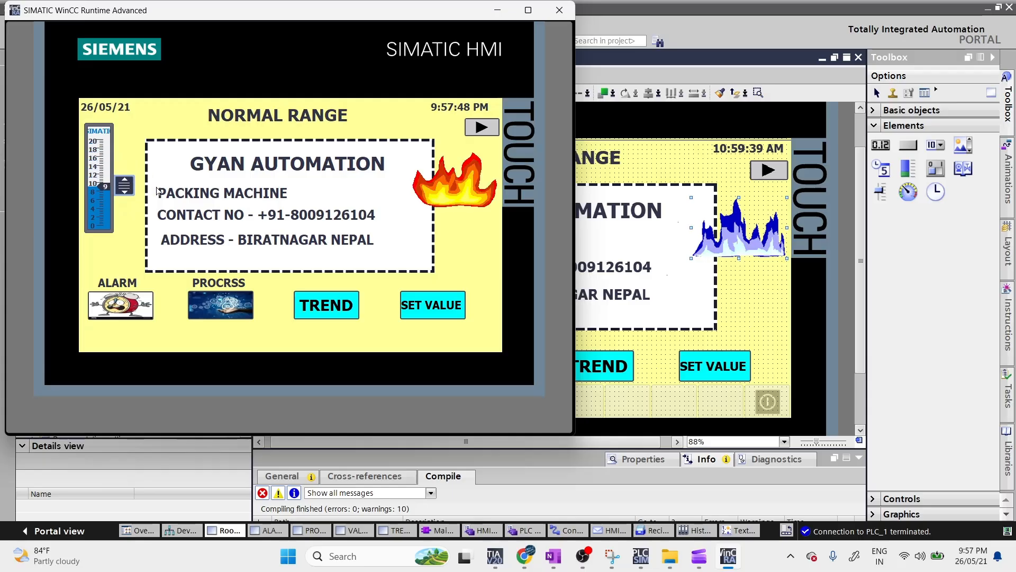
click(559, 10)
- Open the HMI's text and graphic lists and examine the selection types available for the ALARM text list, keeping Value/Range
double_click(131, 363)
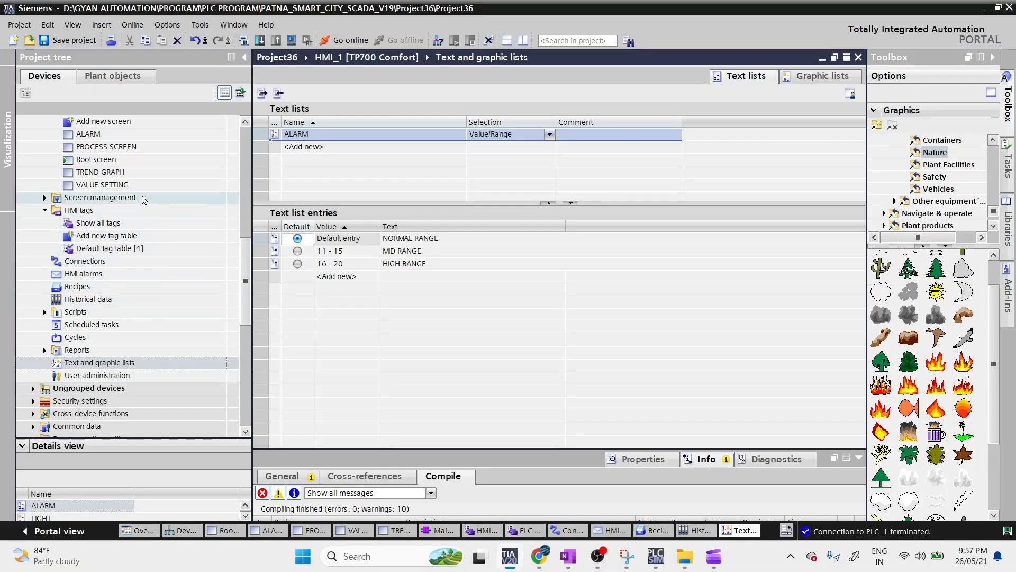
click(517, 134)
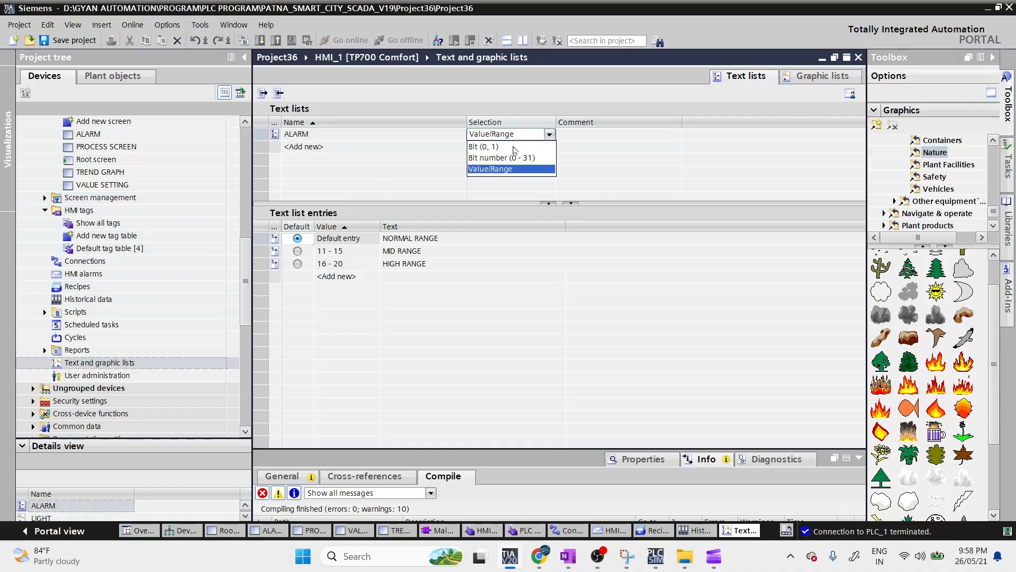
click(564, 169)
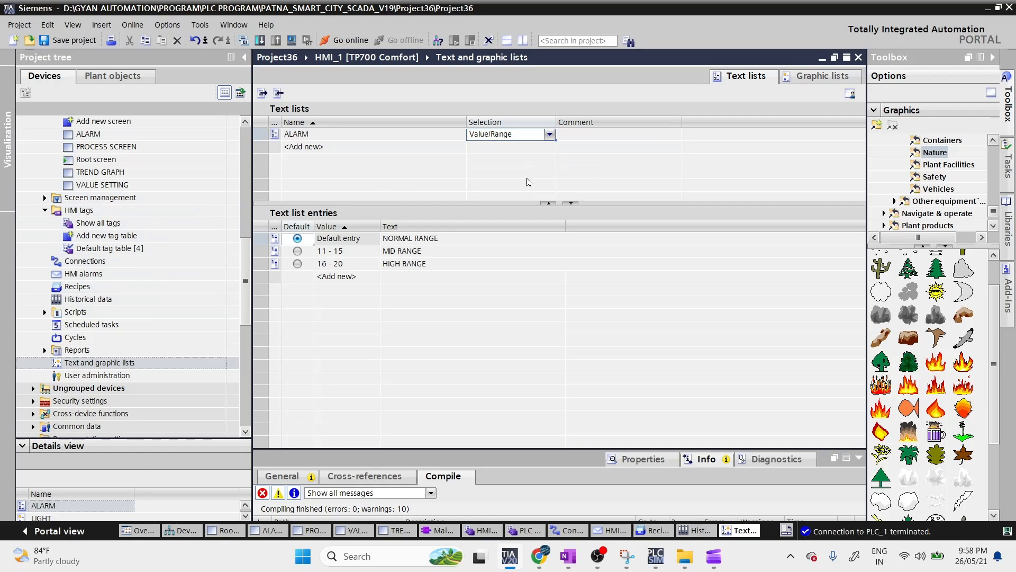